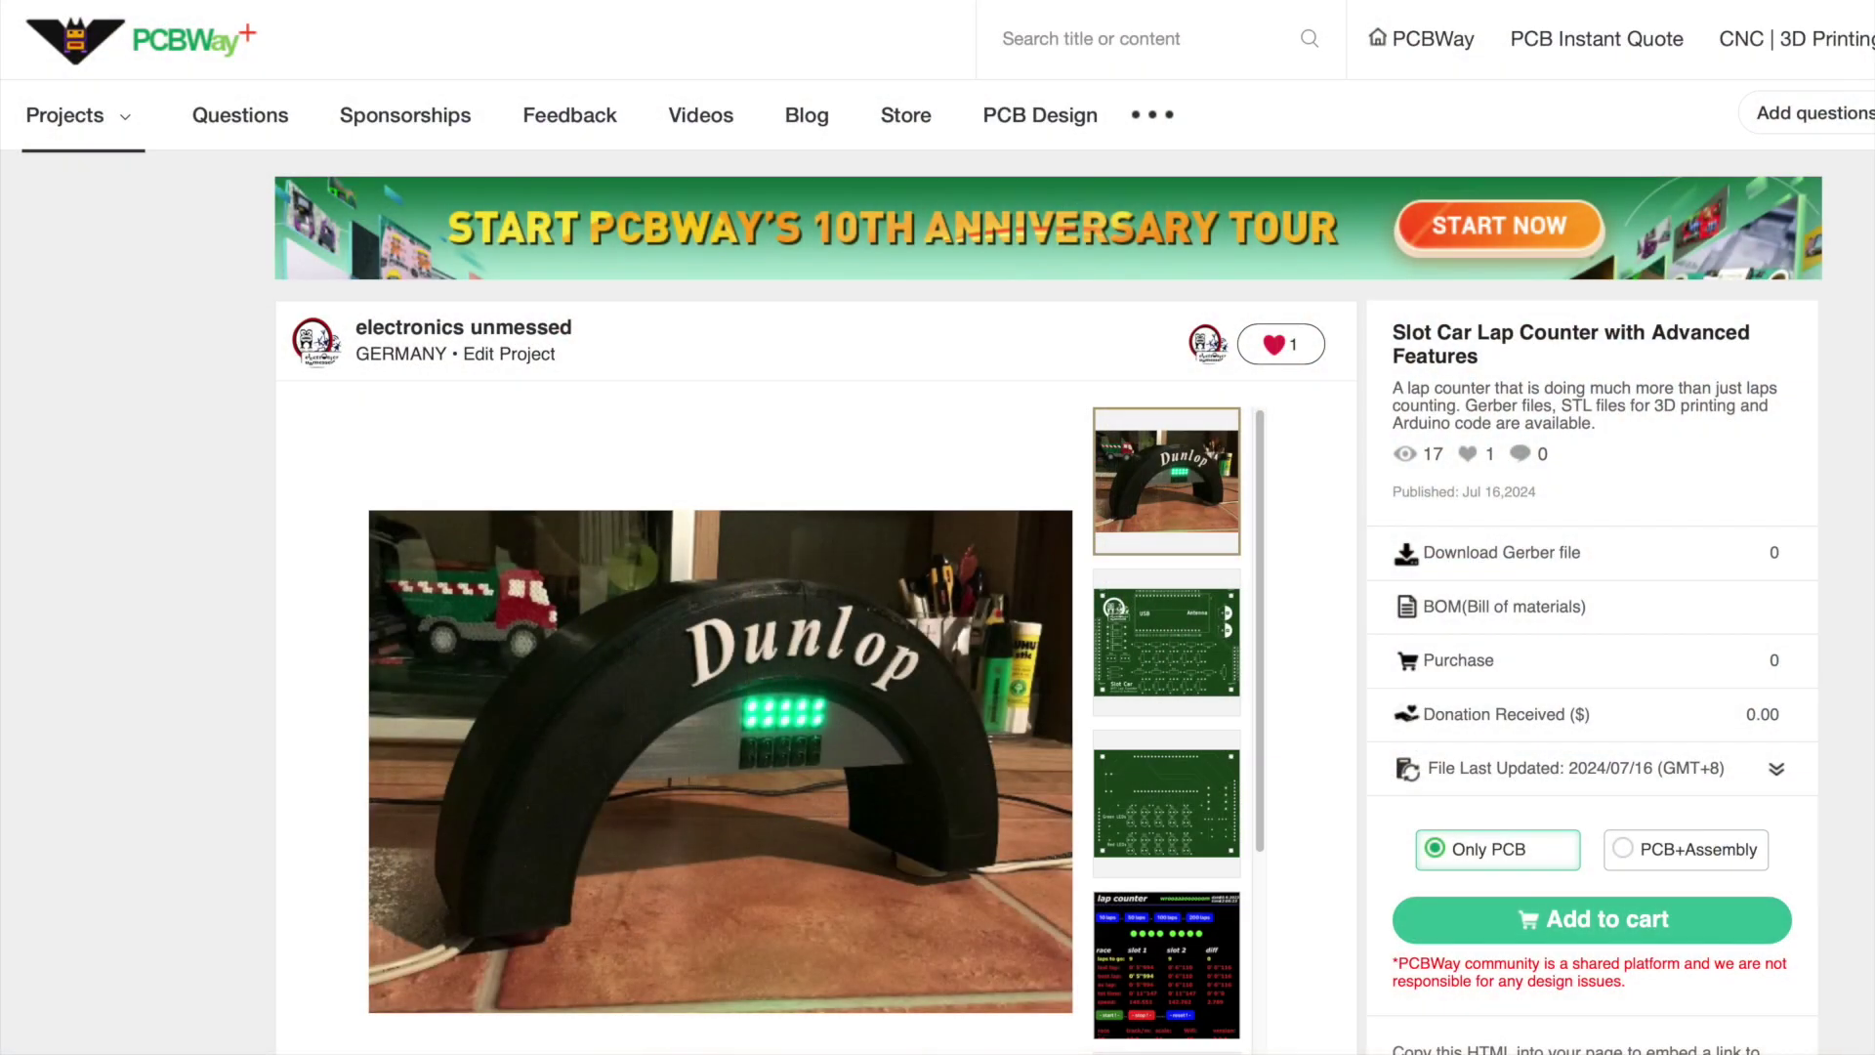
Step: Step through the gallery images (lap-counter screen, Block Diagram, Circuitry) to the Code Overview image
{"action": "scroll", "coordinate": [1253, 303], "scroll_direction": "down", "scroll_amount": 3}
{"action": "left_click", "coordinate": [1209, 343]}
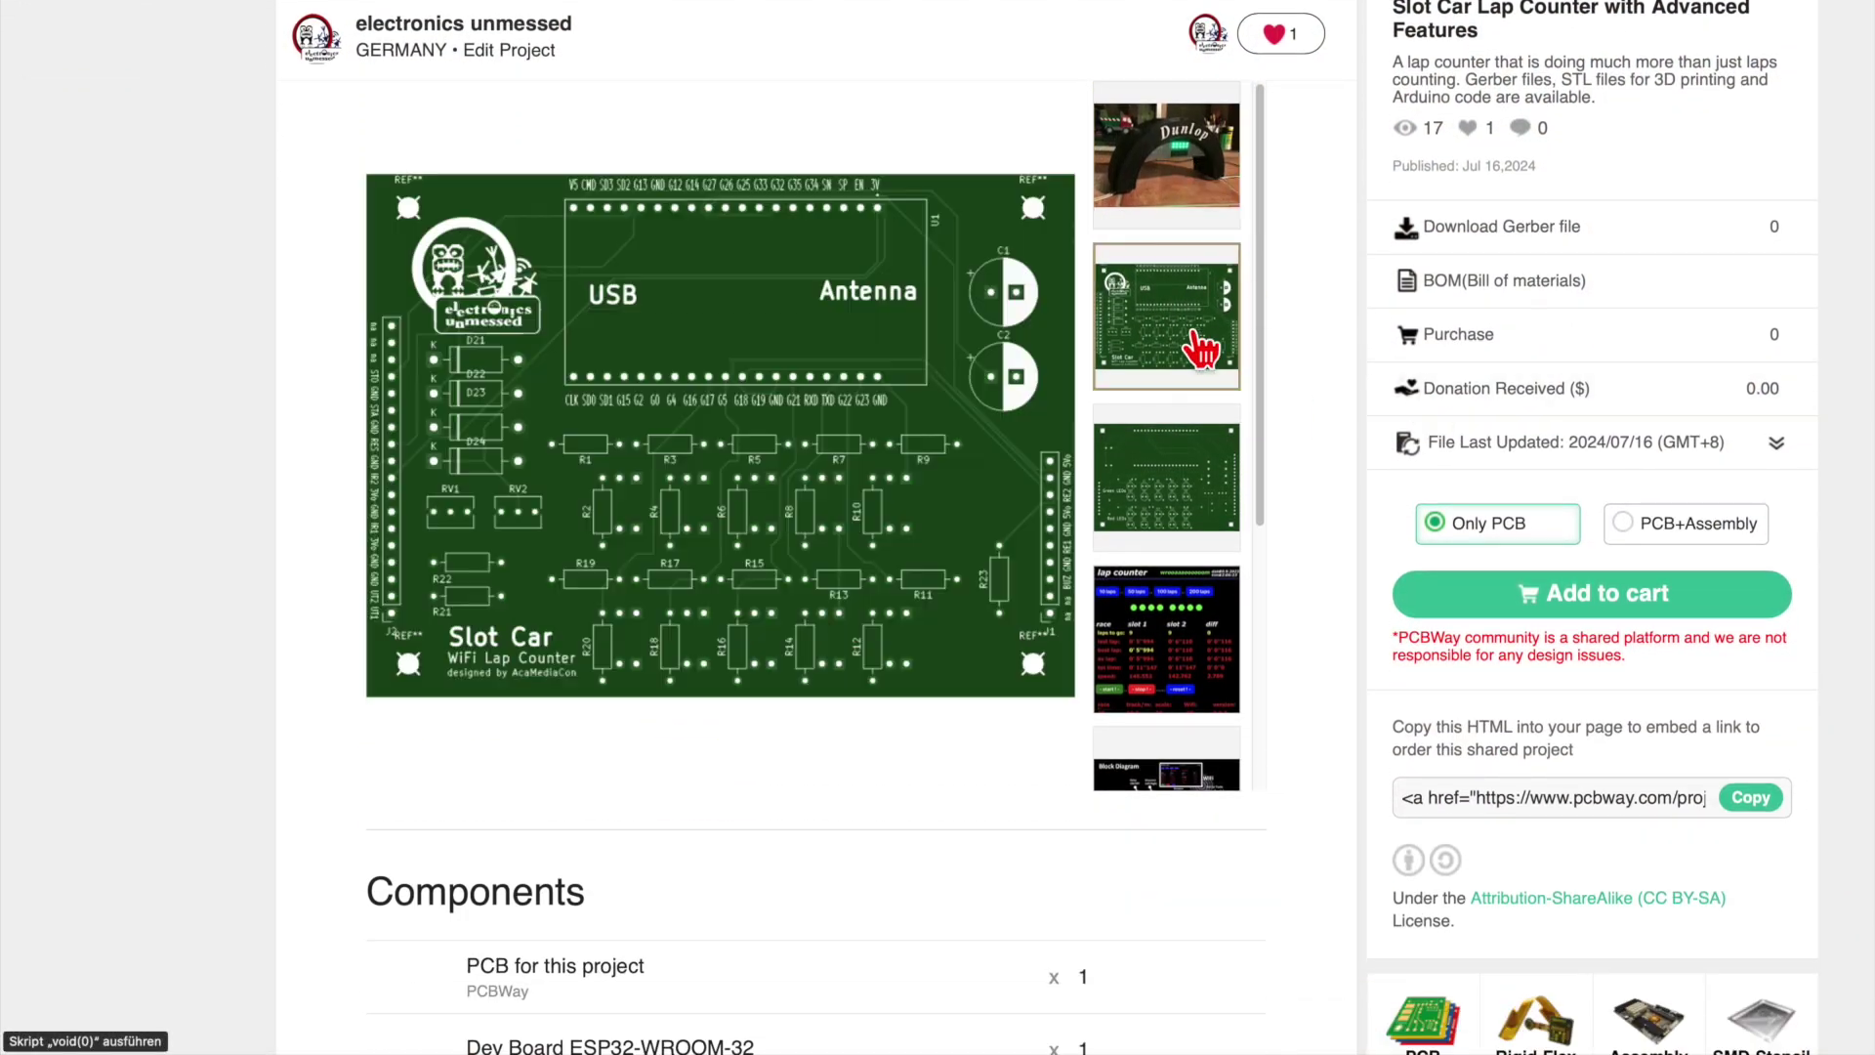
{"action": "left_click", "coordinate": [1167, 488]}
{"action": "left_click", "coordinate": [1167, 635]}
{"action": "left_click", "coordinate": [1177, 748]}
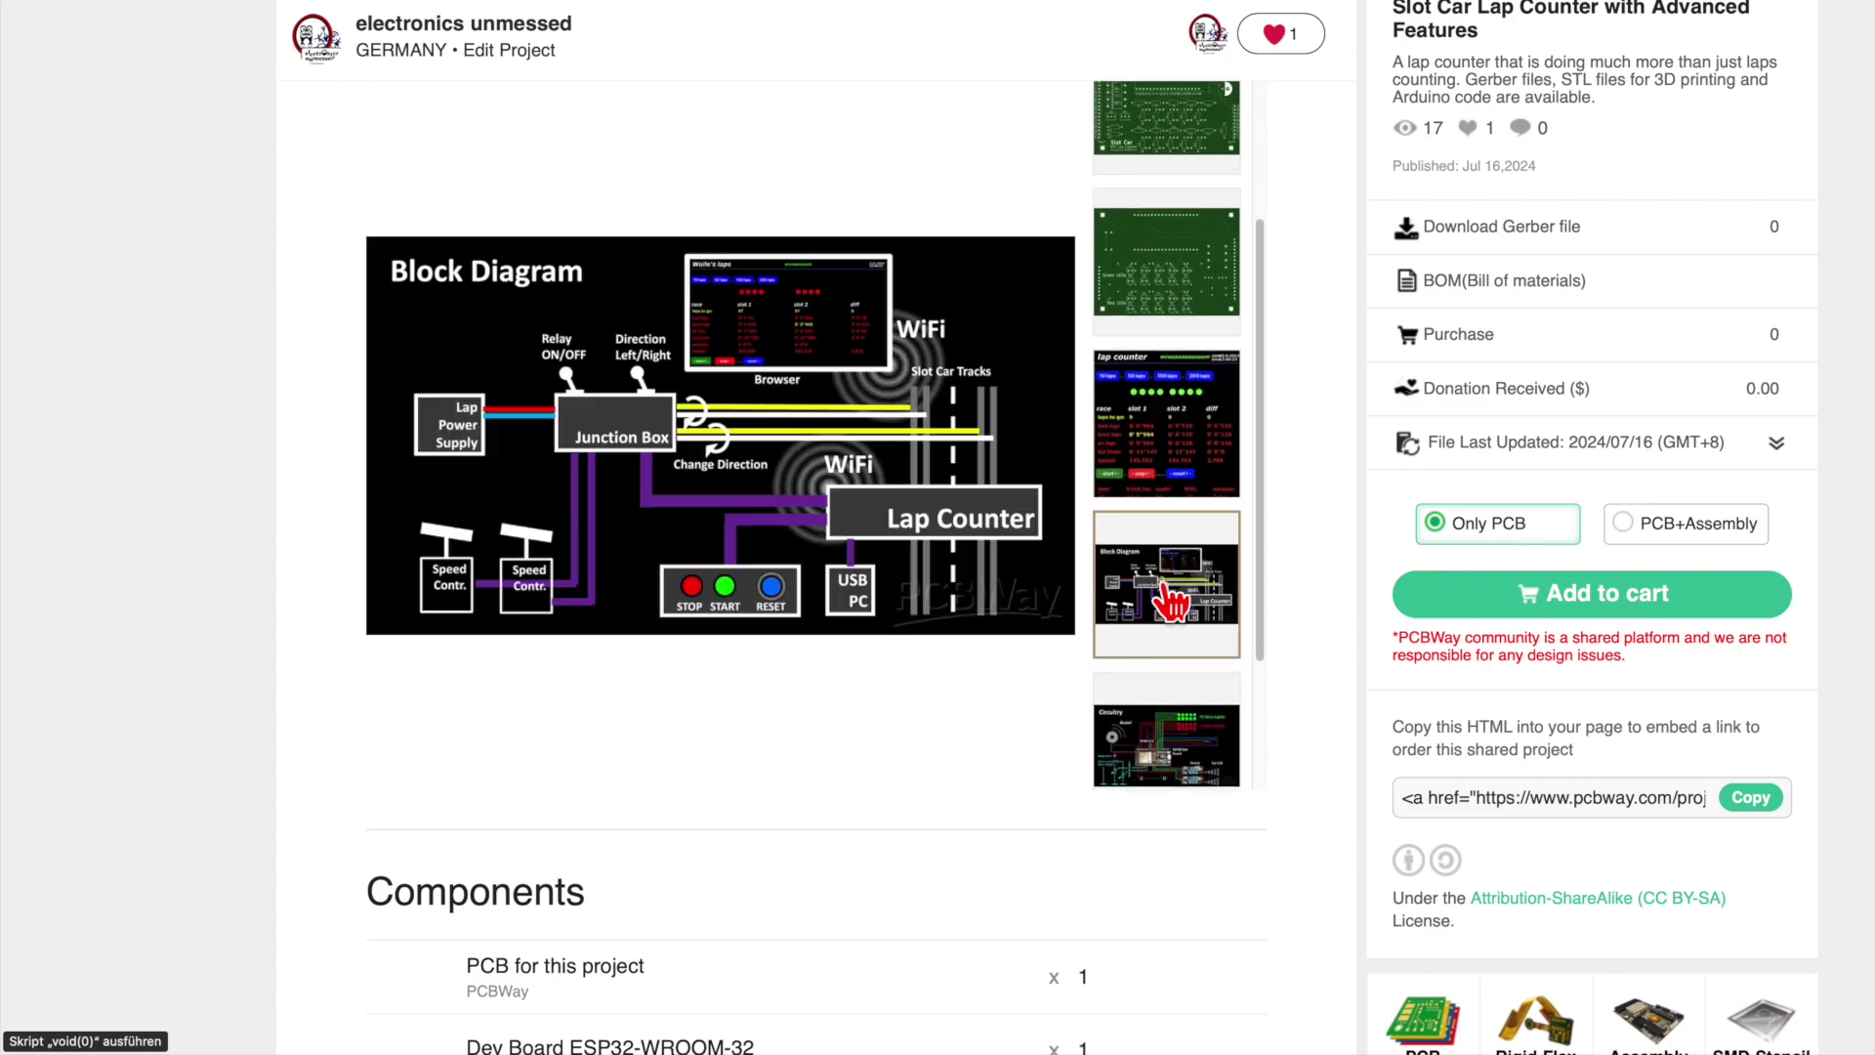
{"action": "left_click", "coordinate": [1182, 625]}
{"action": "left_click", "coordinate": [1170, 725]}
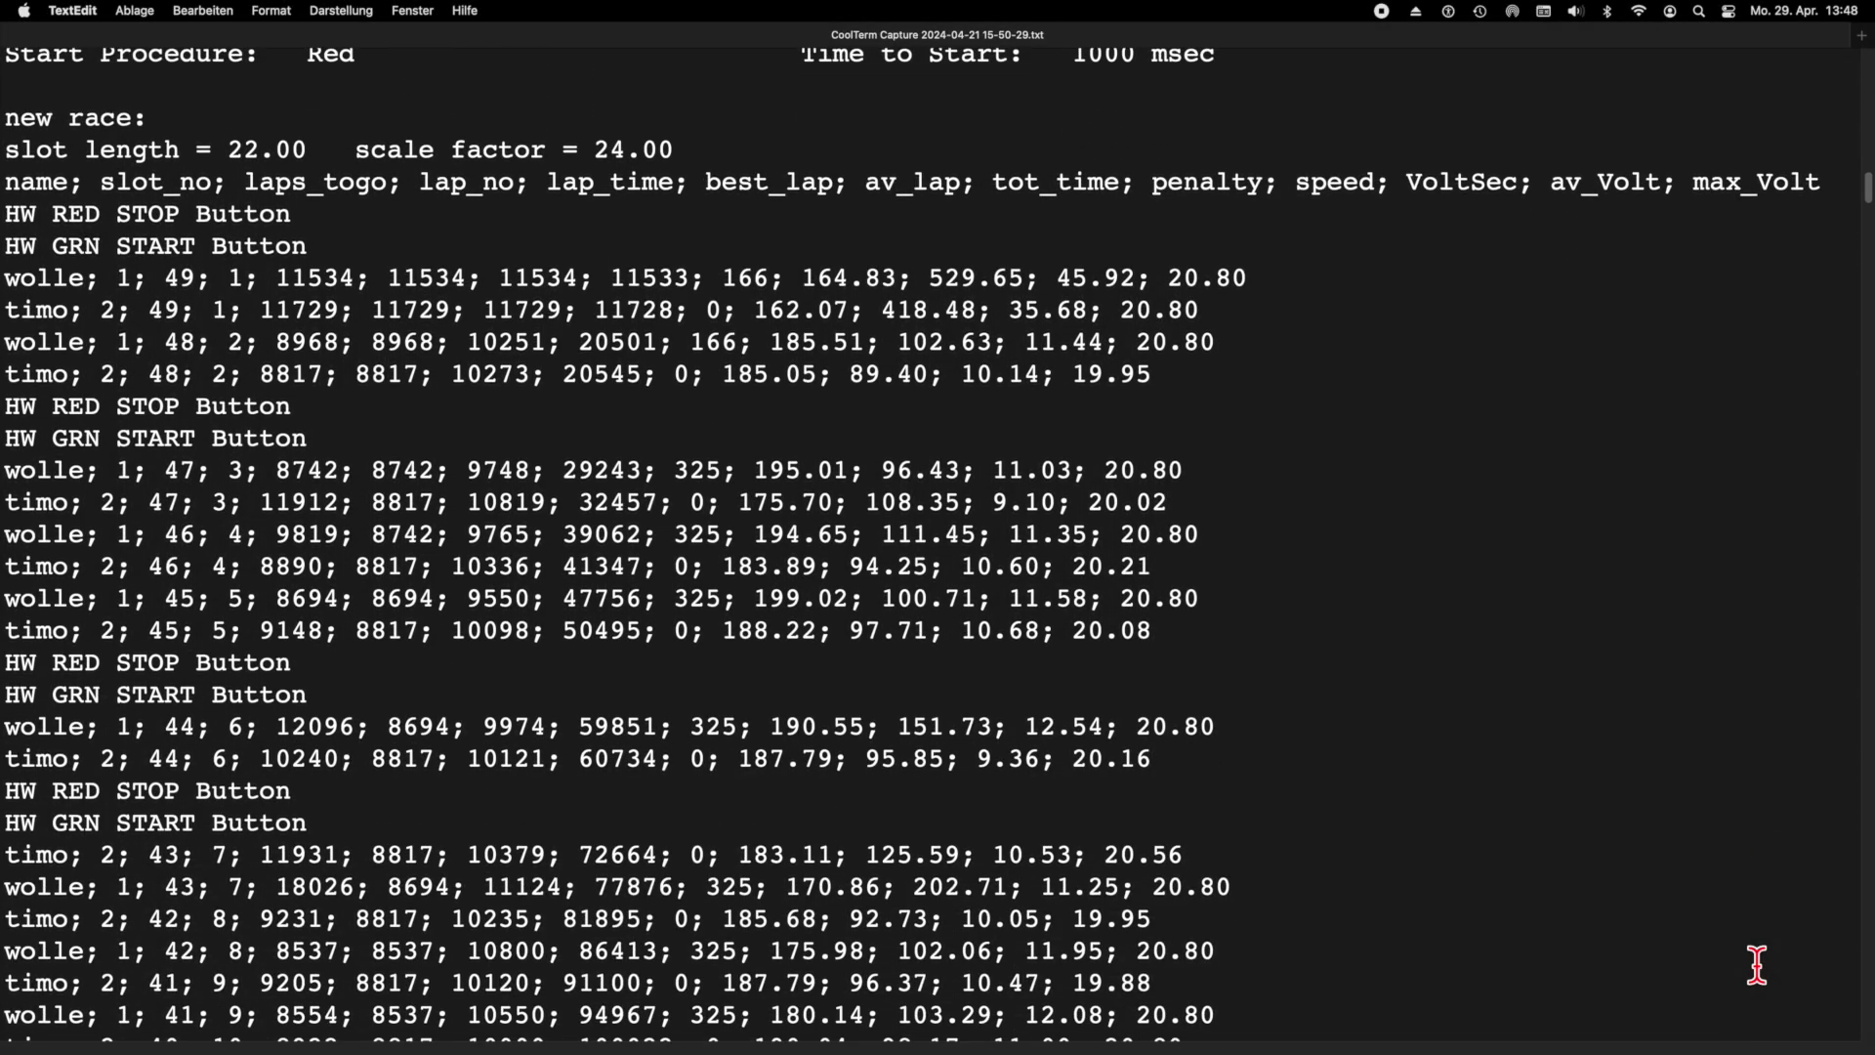
{"action": "scroll", "coordinate": [1757, 965], "scroll_direction": "down", "scroll_amount": 12}
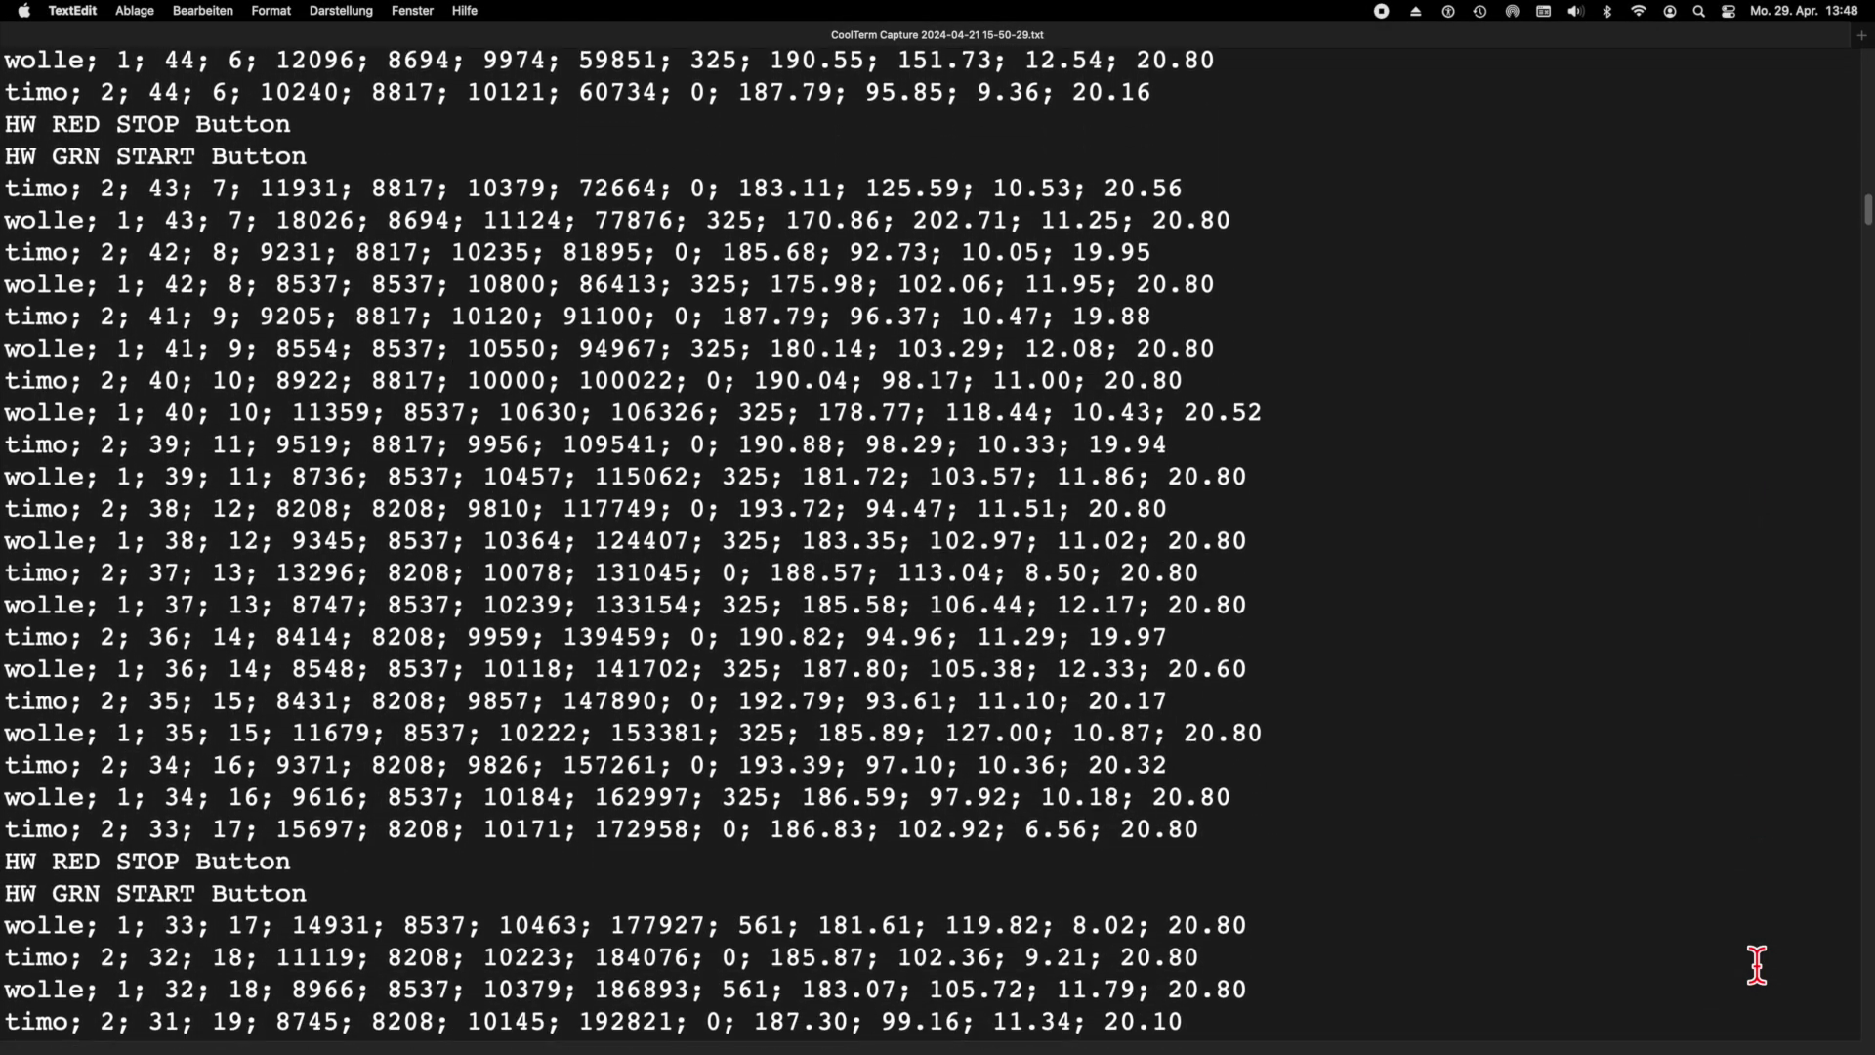
{"action": "scroll", "coordinate": [1757, 965], "scroll_direction": "down", "scroll_amount": 10}
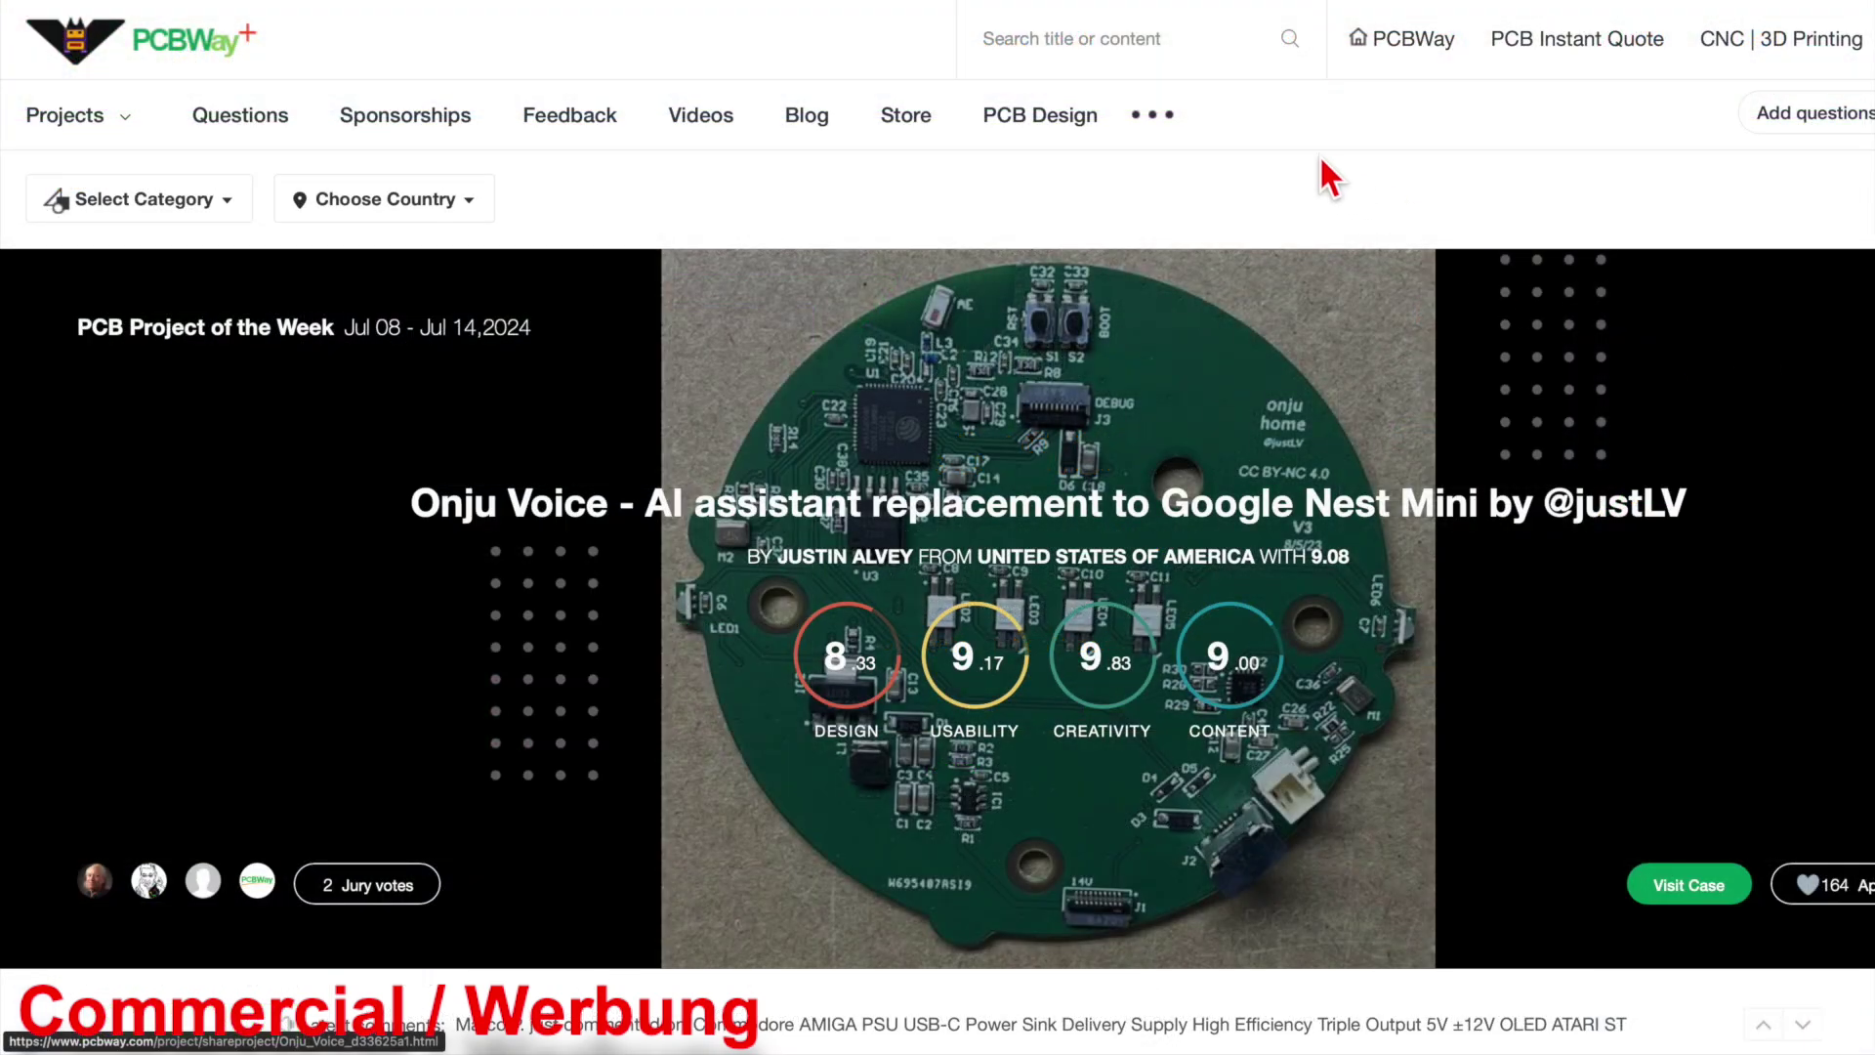
Step: Search the community projects for 'lap counter' and scroll through the matching results
{"action": "left_click", "coordinate": [1045, 51]}
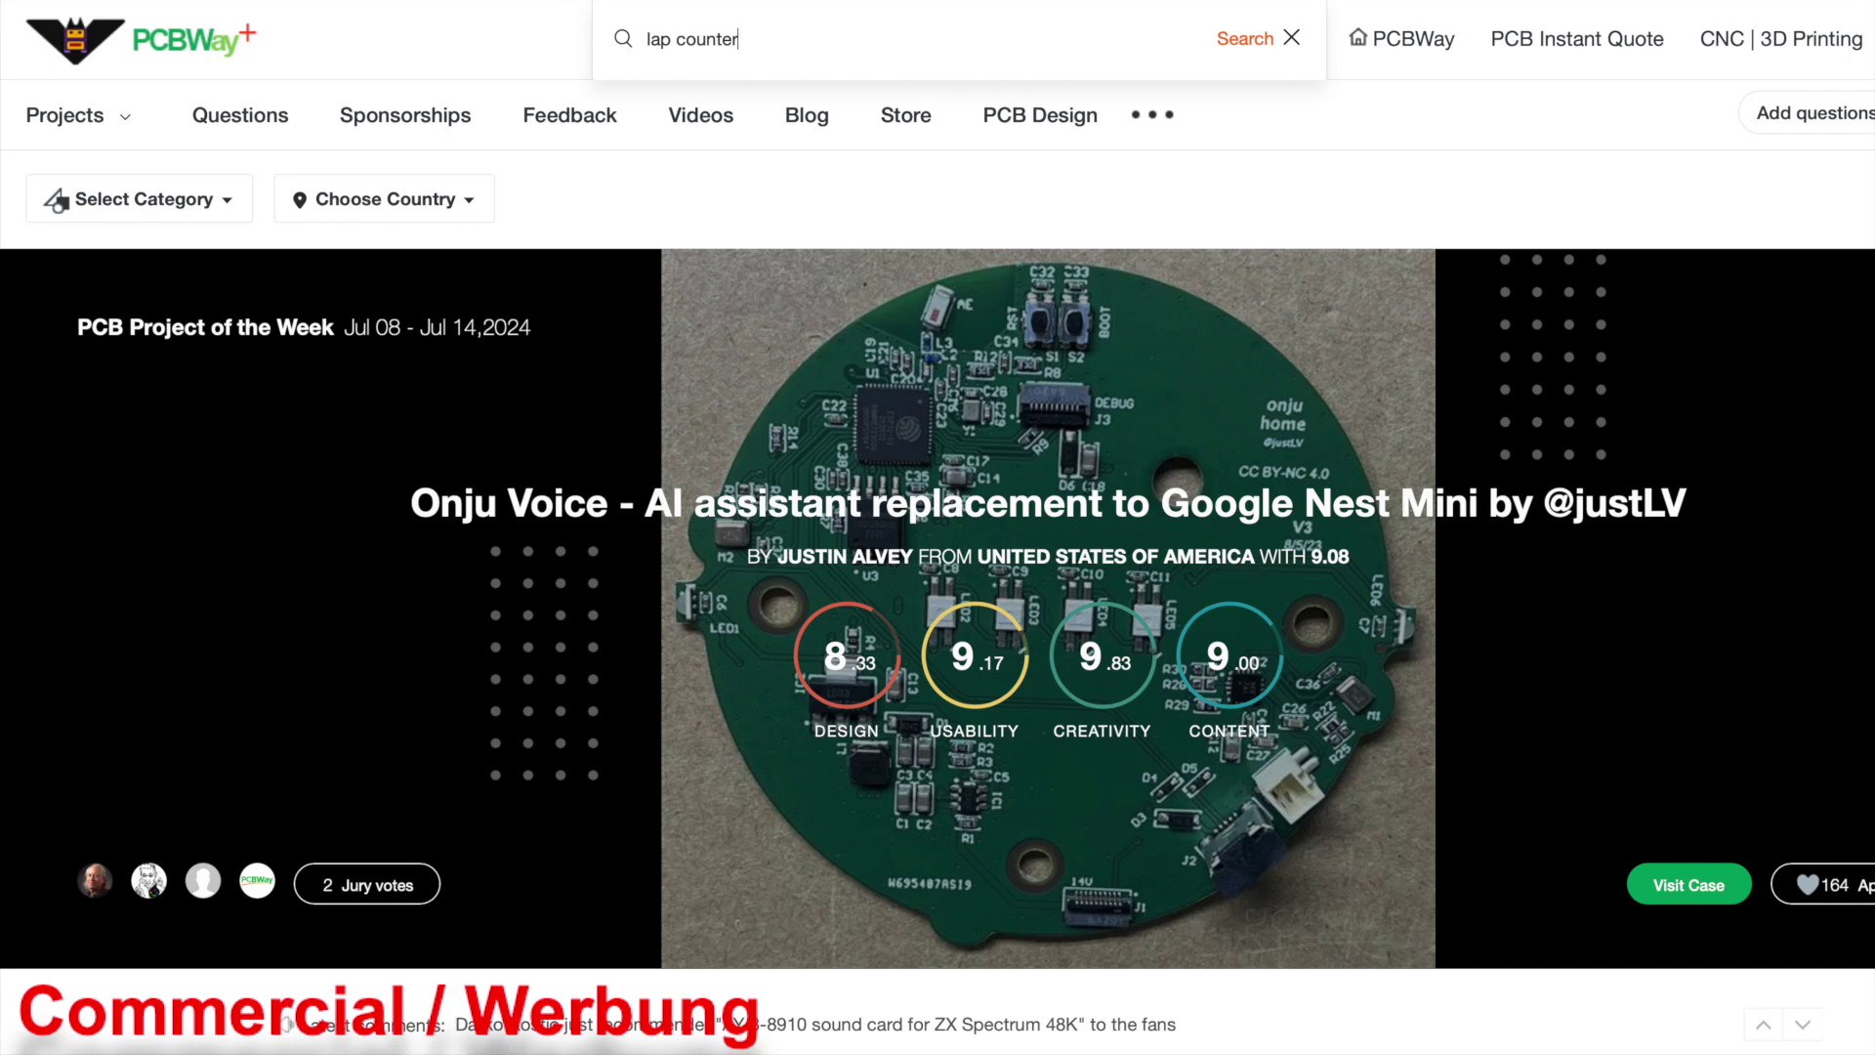
{"action": "key", "text": "Return"}
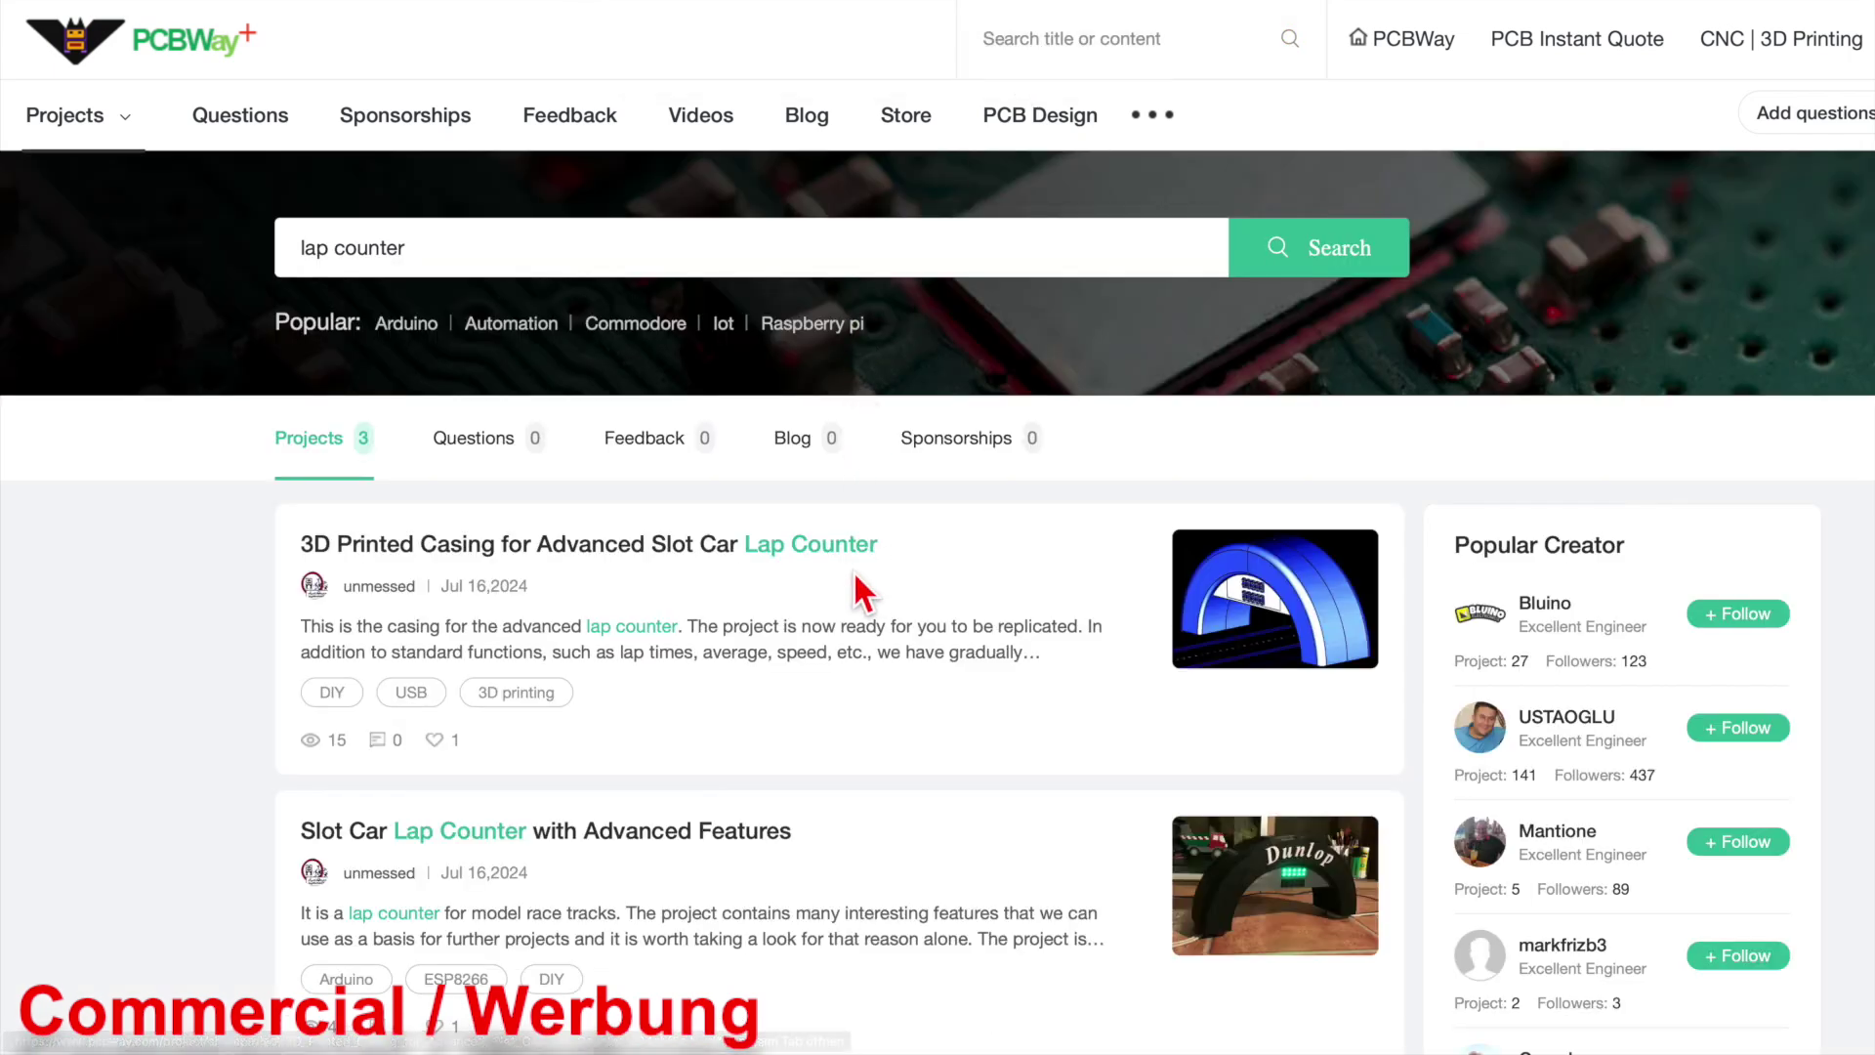
{"action": "scroll", "coordinate": [188, 654], "scroll_direction": "down", "scroll_amount": 5}
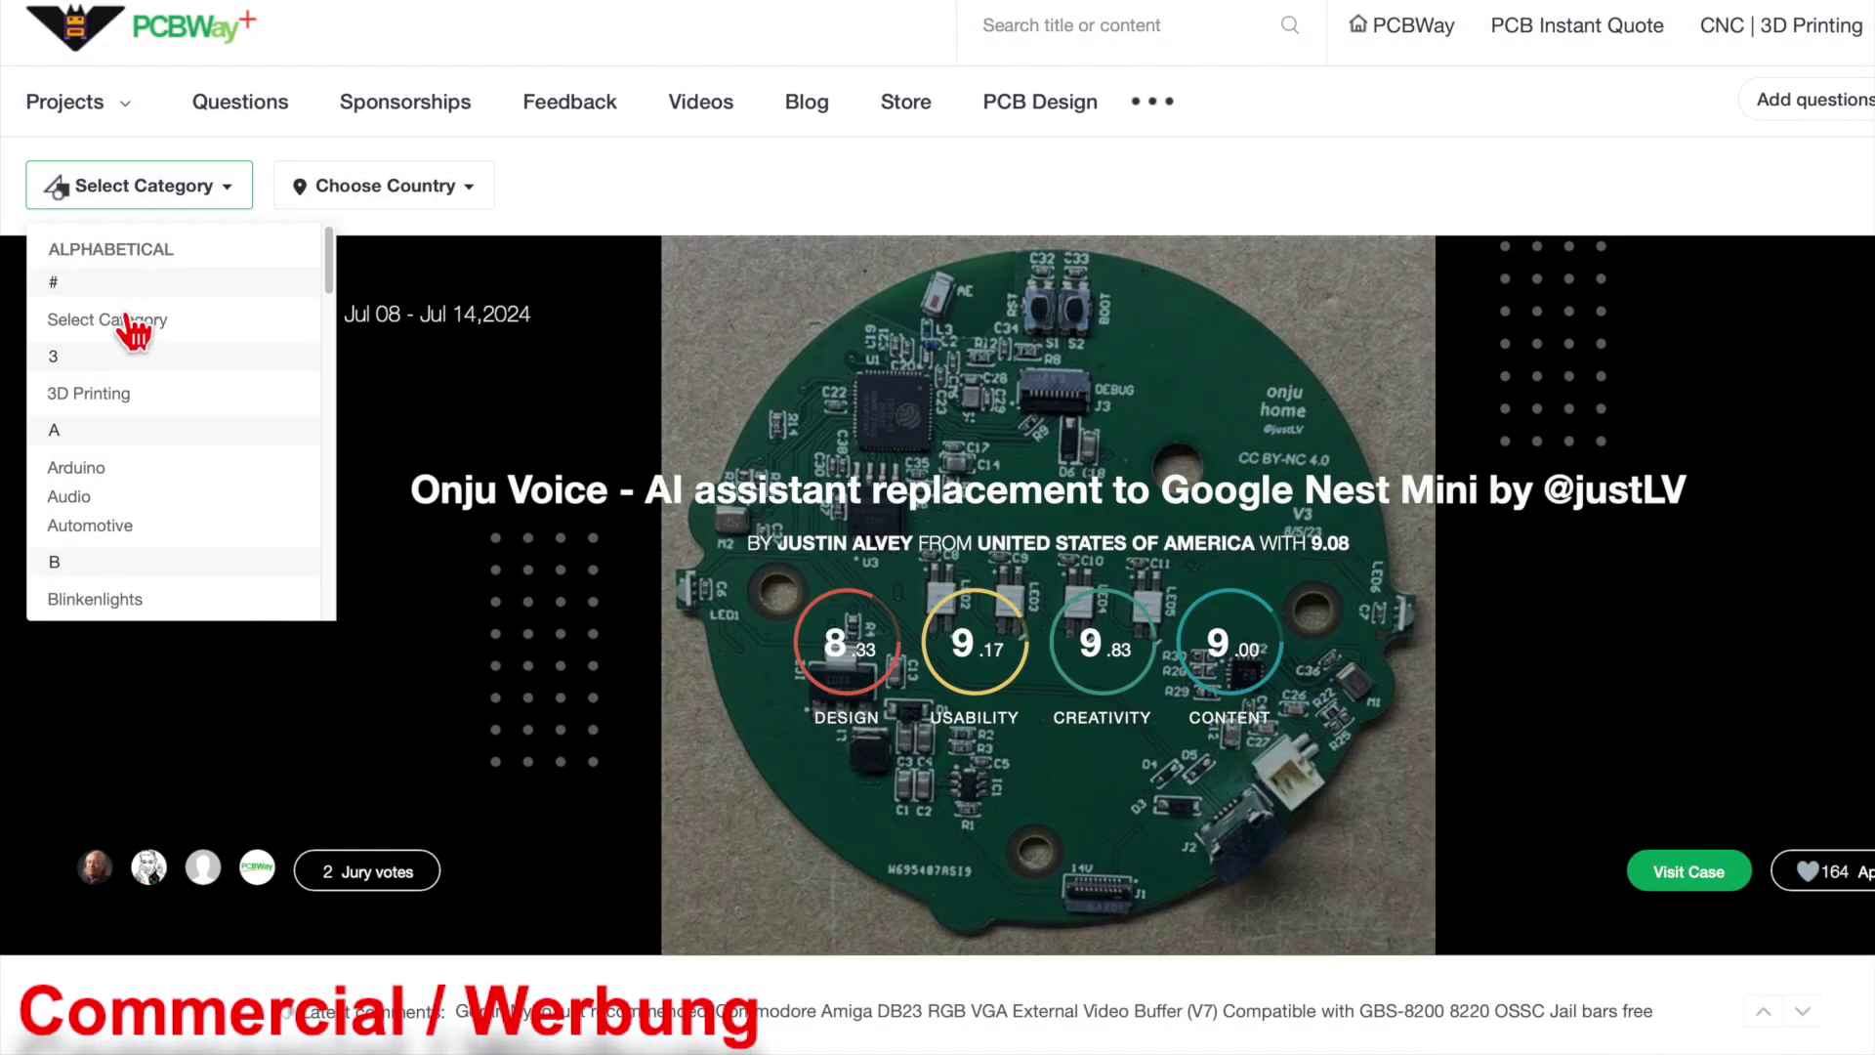
Step: Filter the community projects to the 3D Printing category and browse the project grid
{"action": "left_click", "coordinate": [109, 398]}
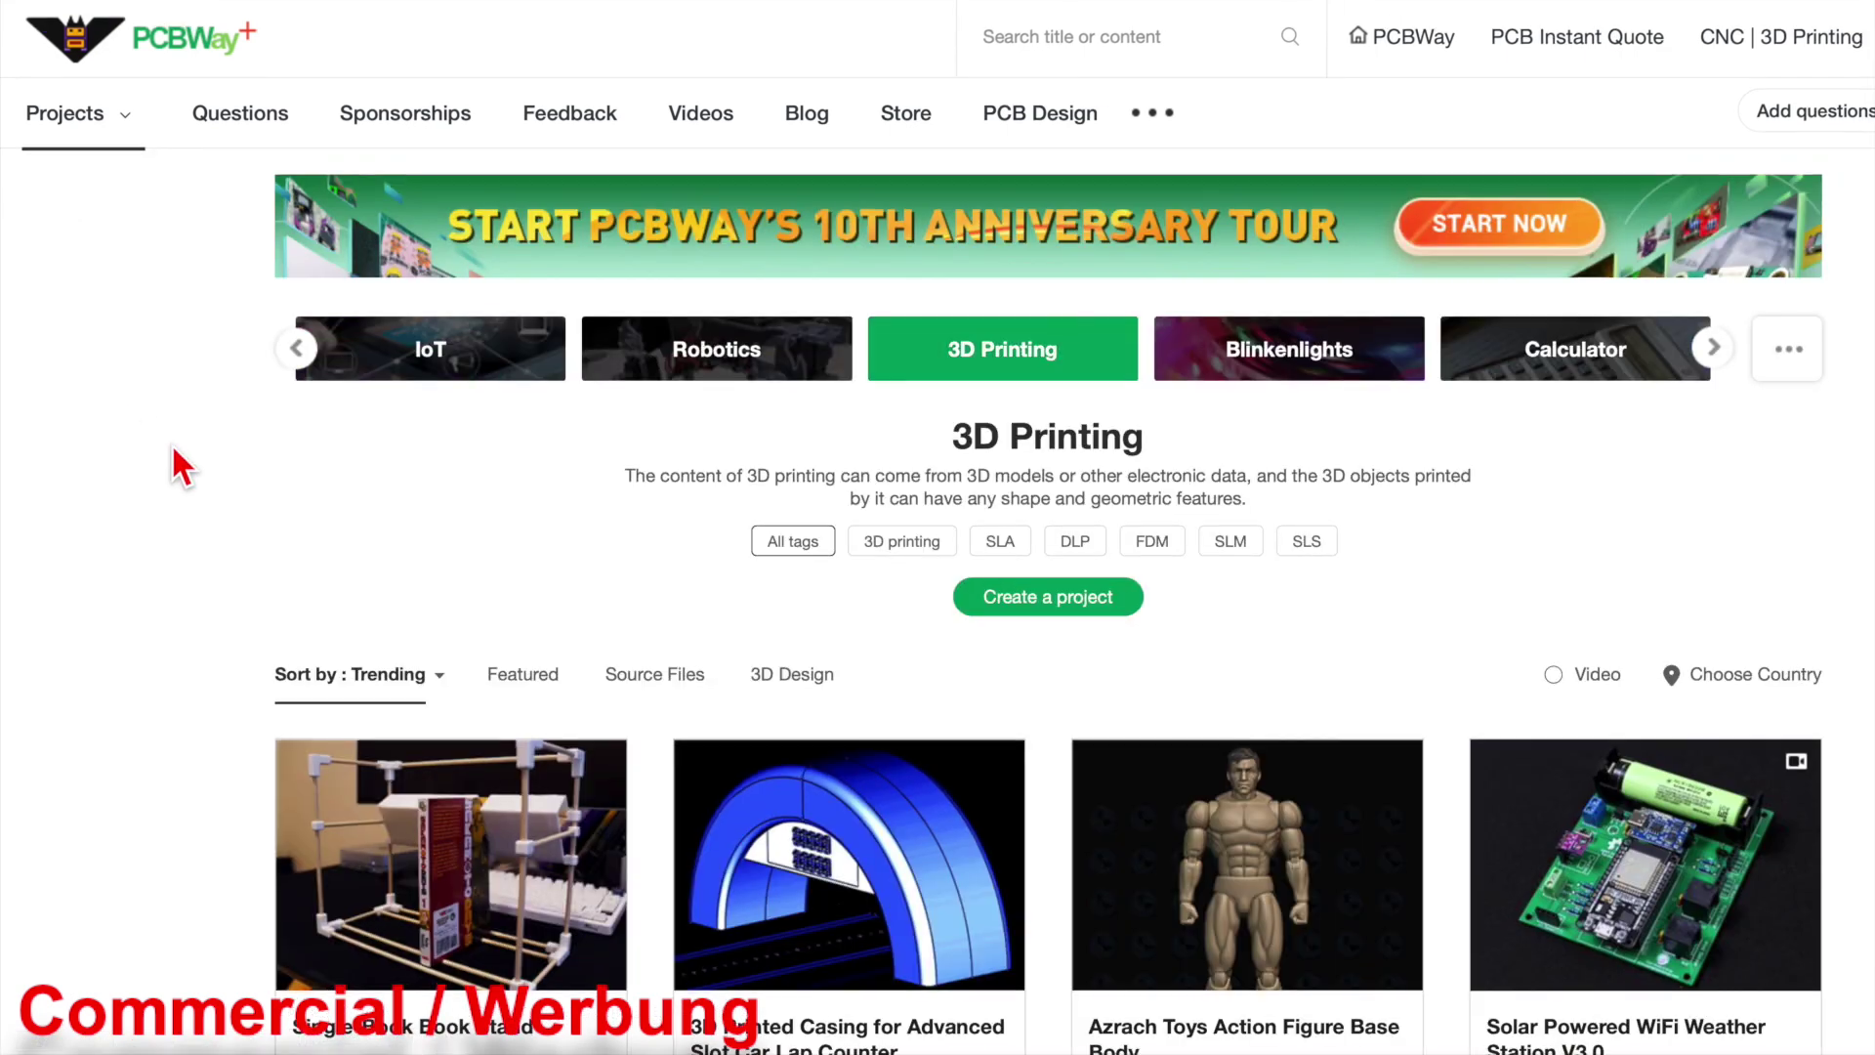
{"action": "scroll", "coordinate": [373, 594], "scroll_direction": "down", "scroll_amount": 3}
{"action": "scroll", "coordinate": [375, 596], "scroll_direction": "down", "scroll_amount": 7}
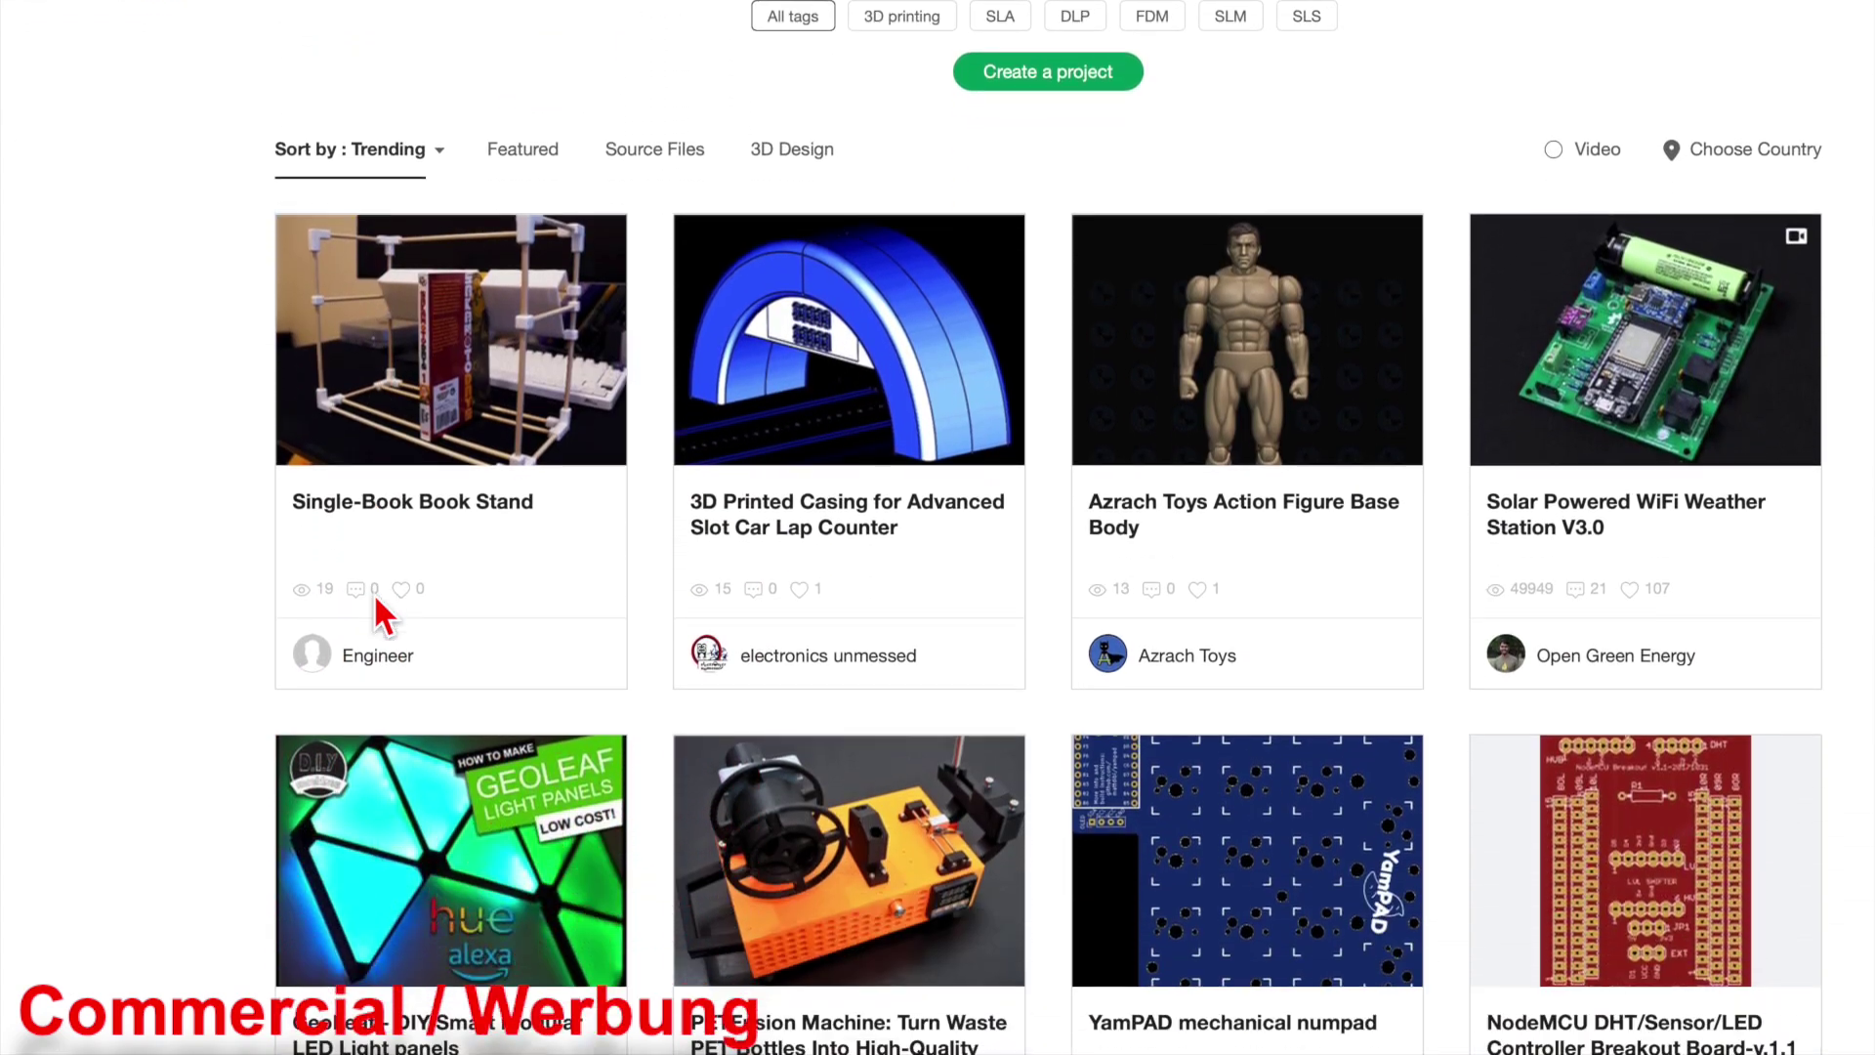
{"action": "scroll", "coordinate": [373, 594], "scroll_direction": "down", "scroll_amount": 8}
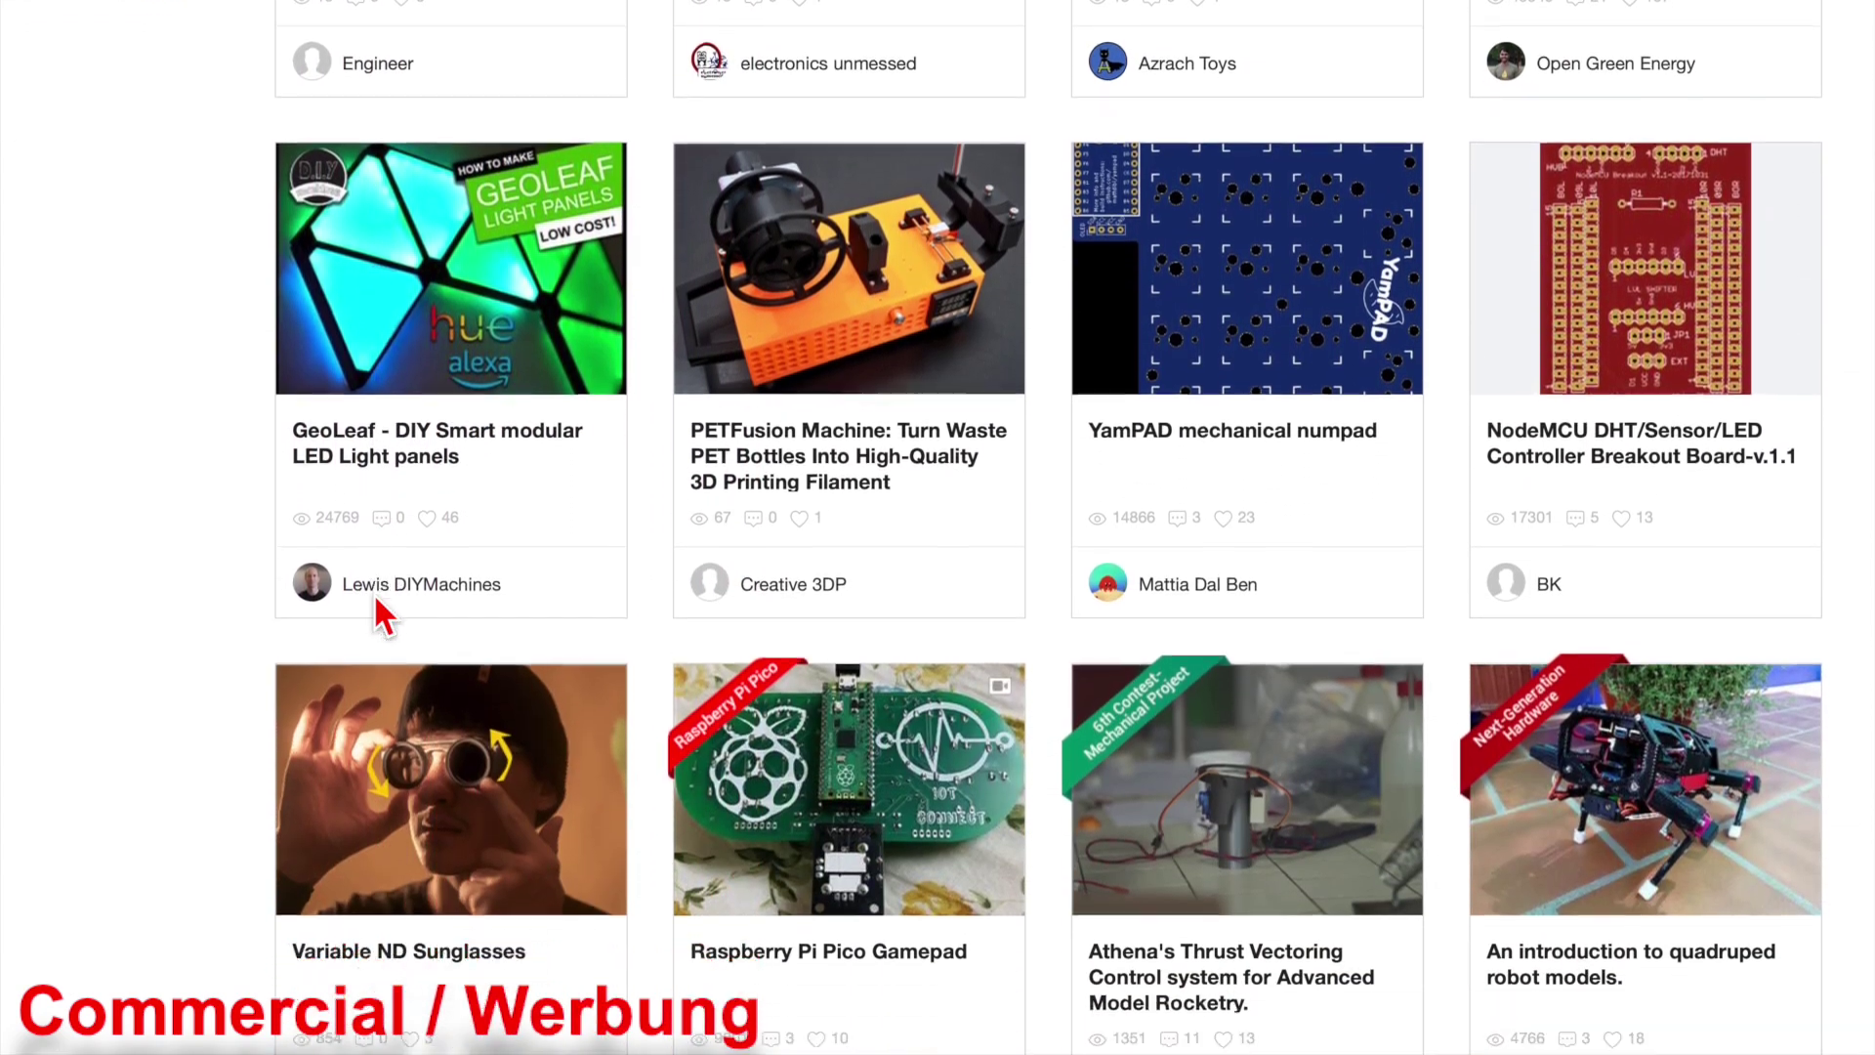
{"action": "scroll", "coordinate": [374, 594], "scroll_direction": "down", "scroll_amount": 2}
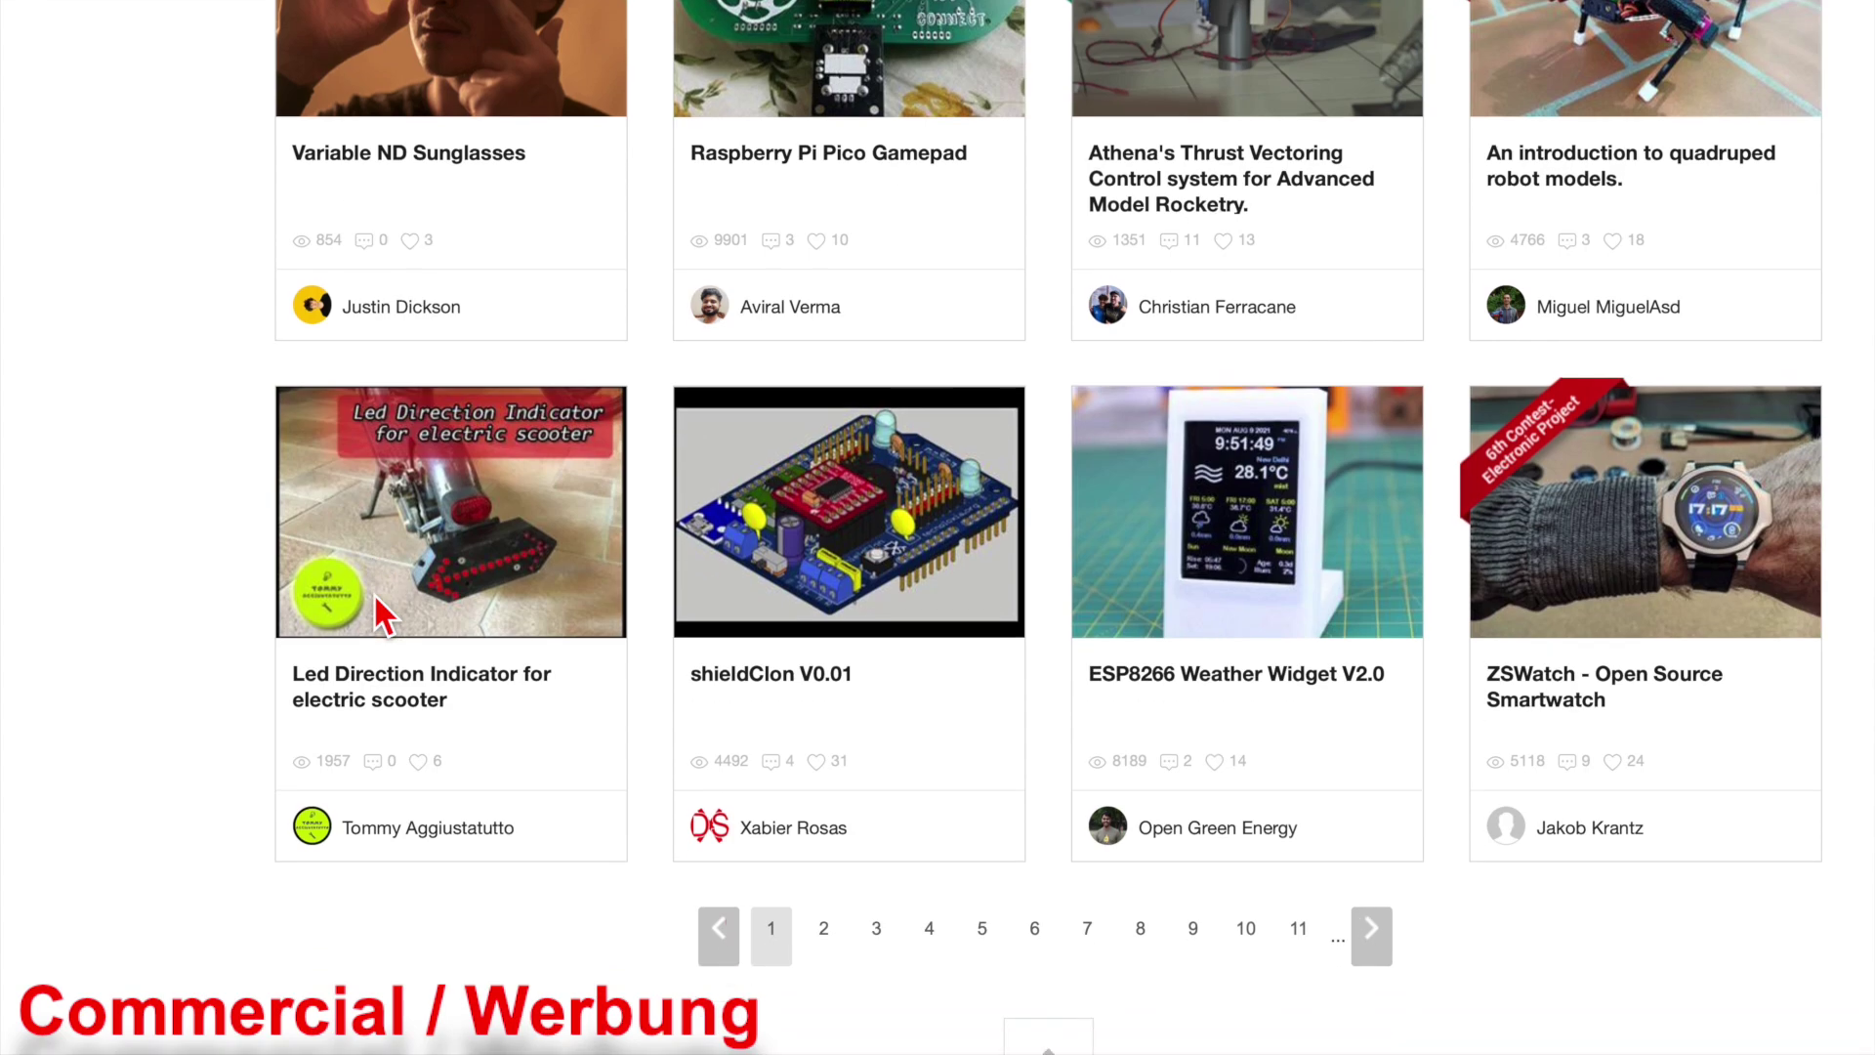
{"action": "scroll", "coordinate": [373, 594], "scroll_direction": "up", "scroll_amount": 11}
{"action": "scroll", "coordinate": [376, 600], "scroll_direction": "up", "scroll_amount": 7}
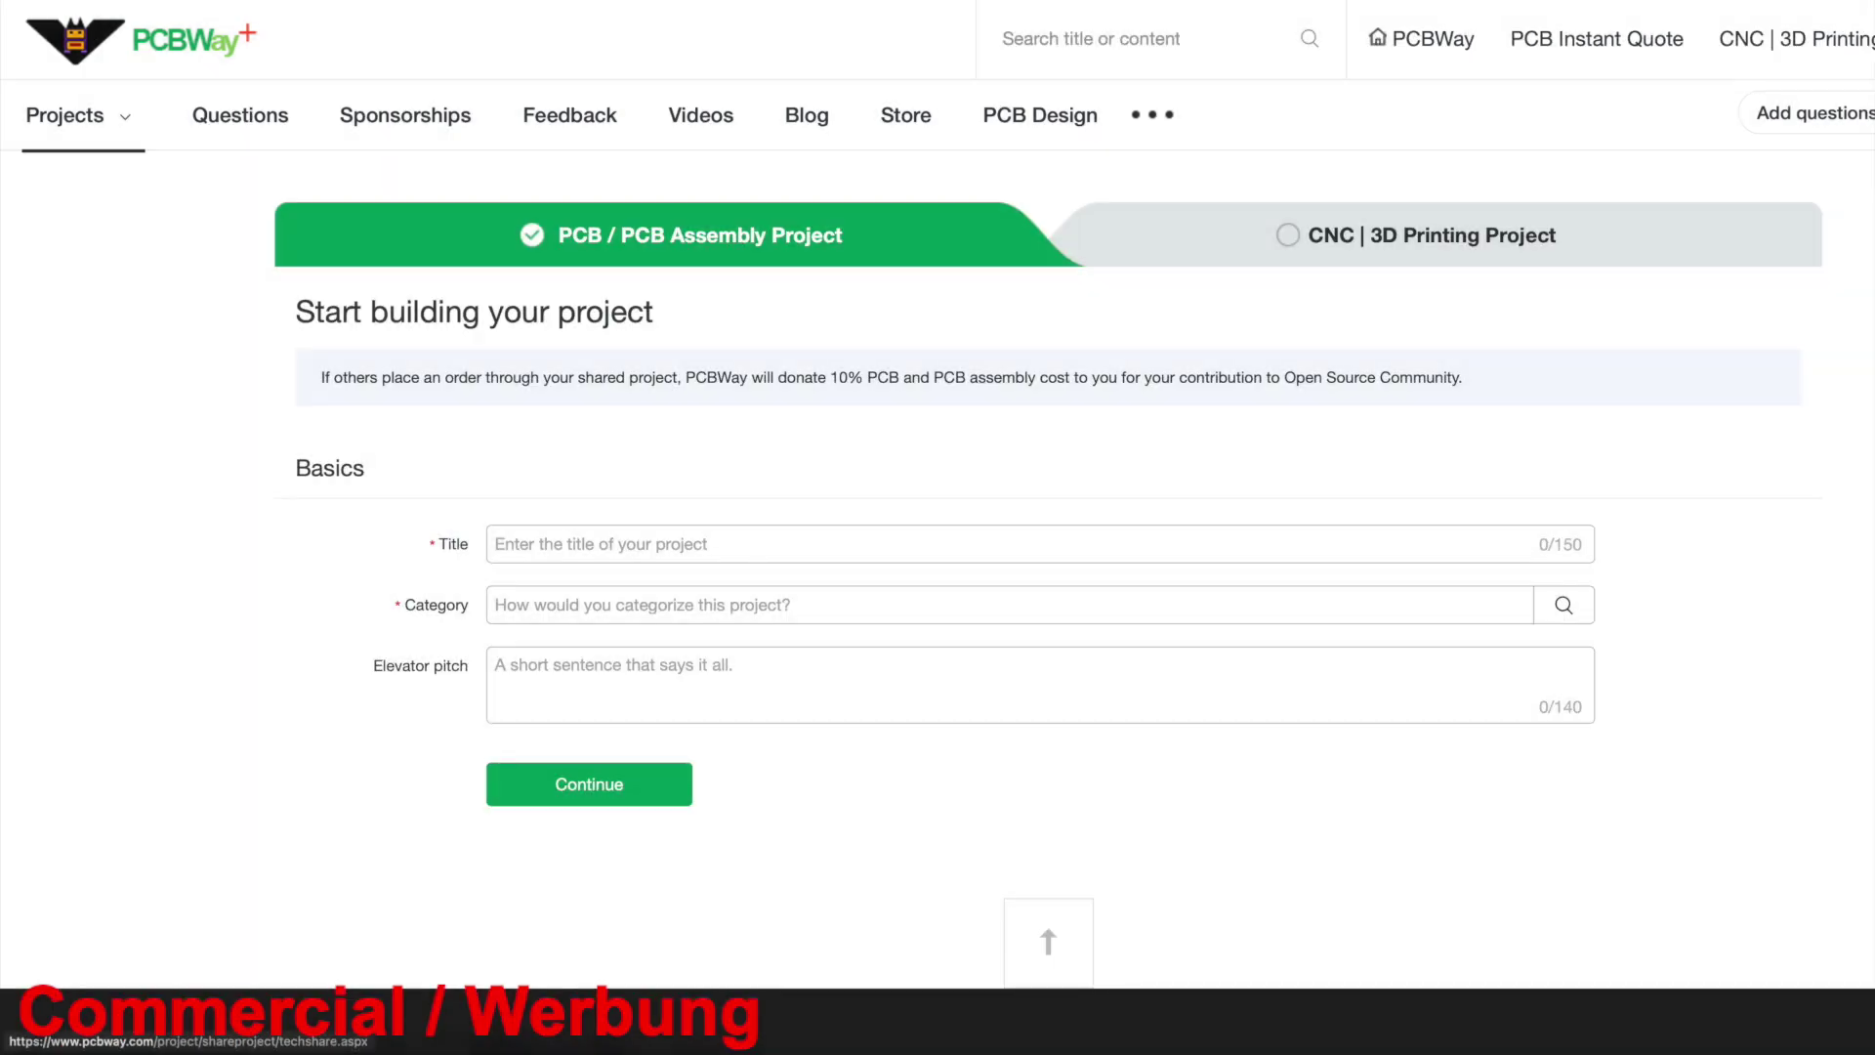
Step: Try the CNC | 3D Printing project type, then return to PCB / PCB Assembly Project
{"action": "left_click", "coordinate": [1476, 249]}
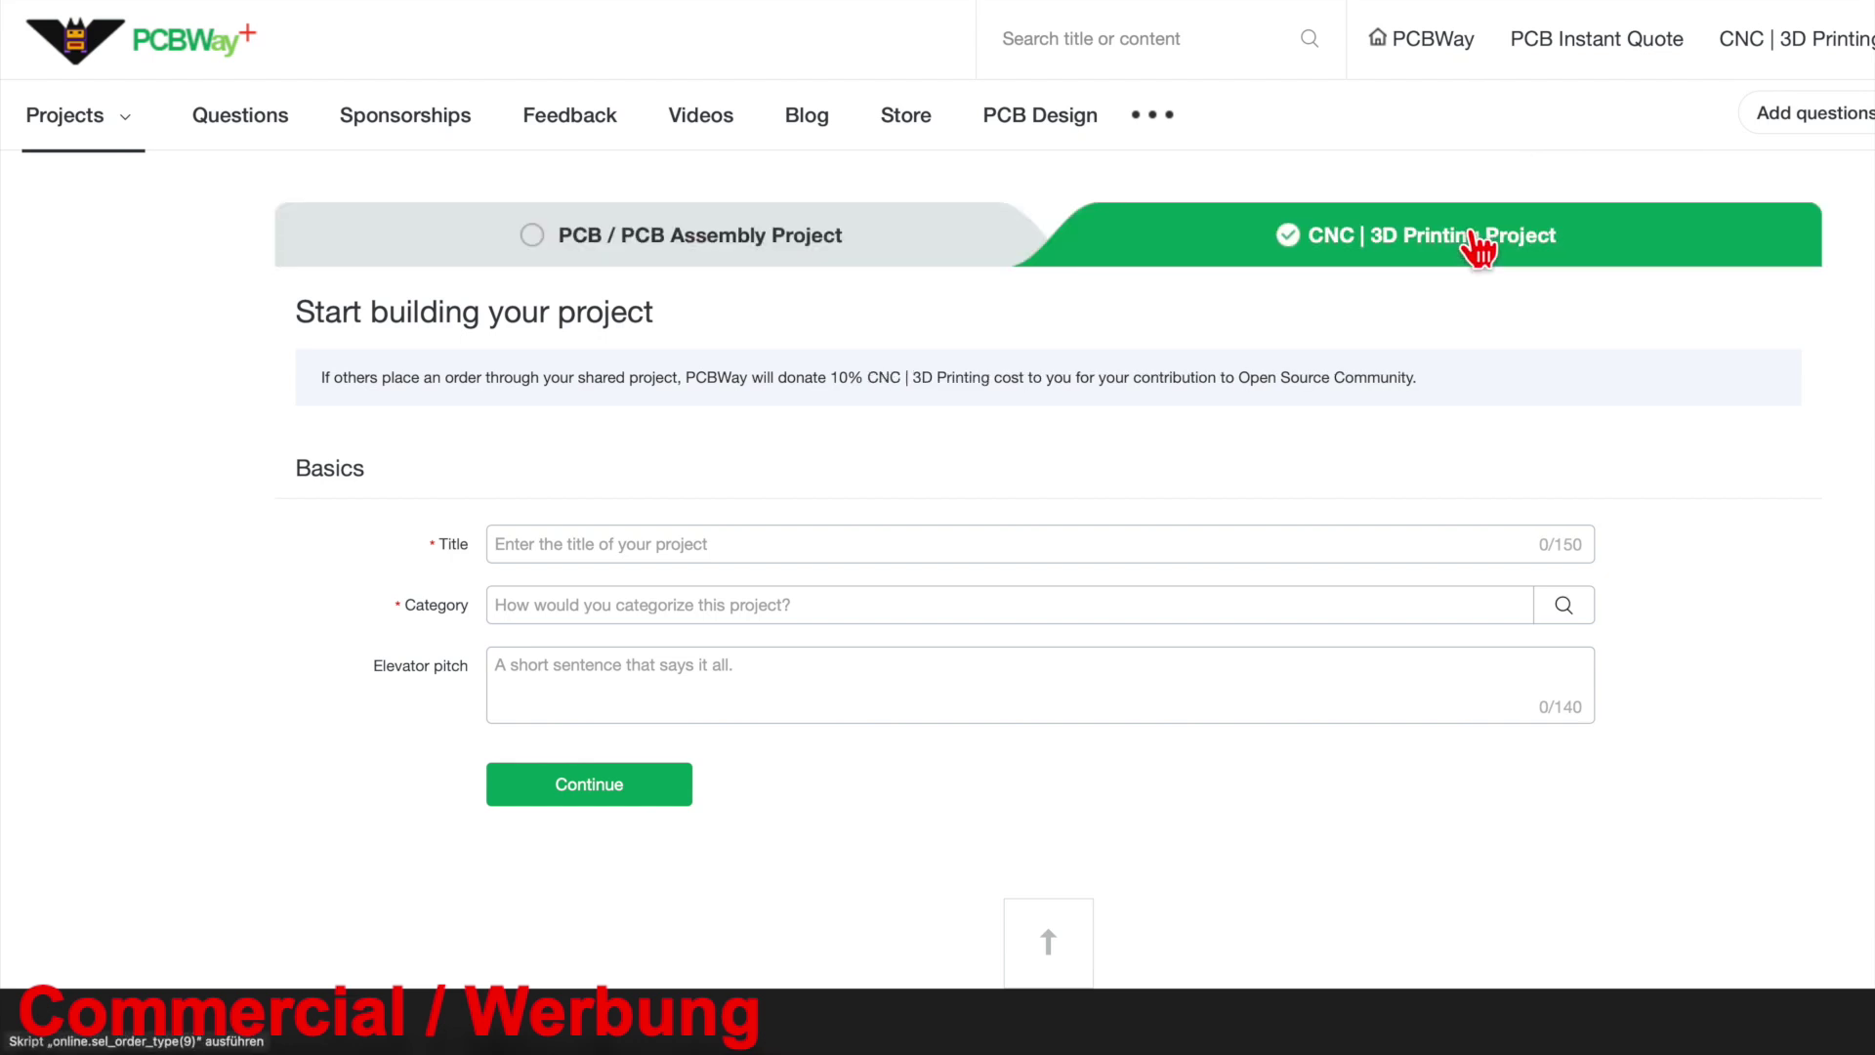
{"action": "left_click", "coordinate": [714, 251]}
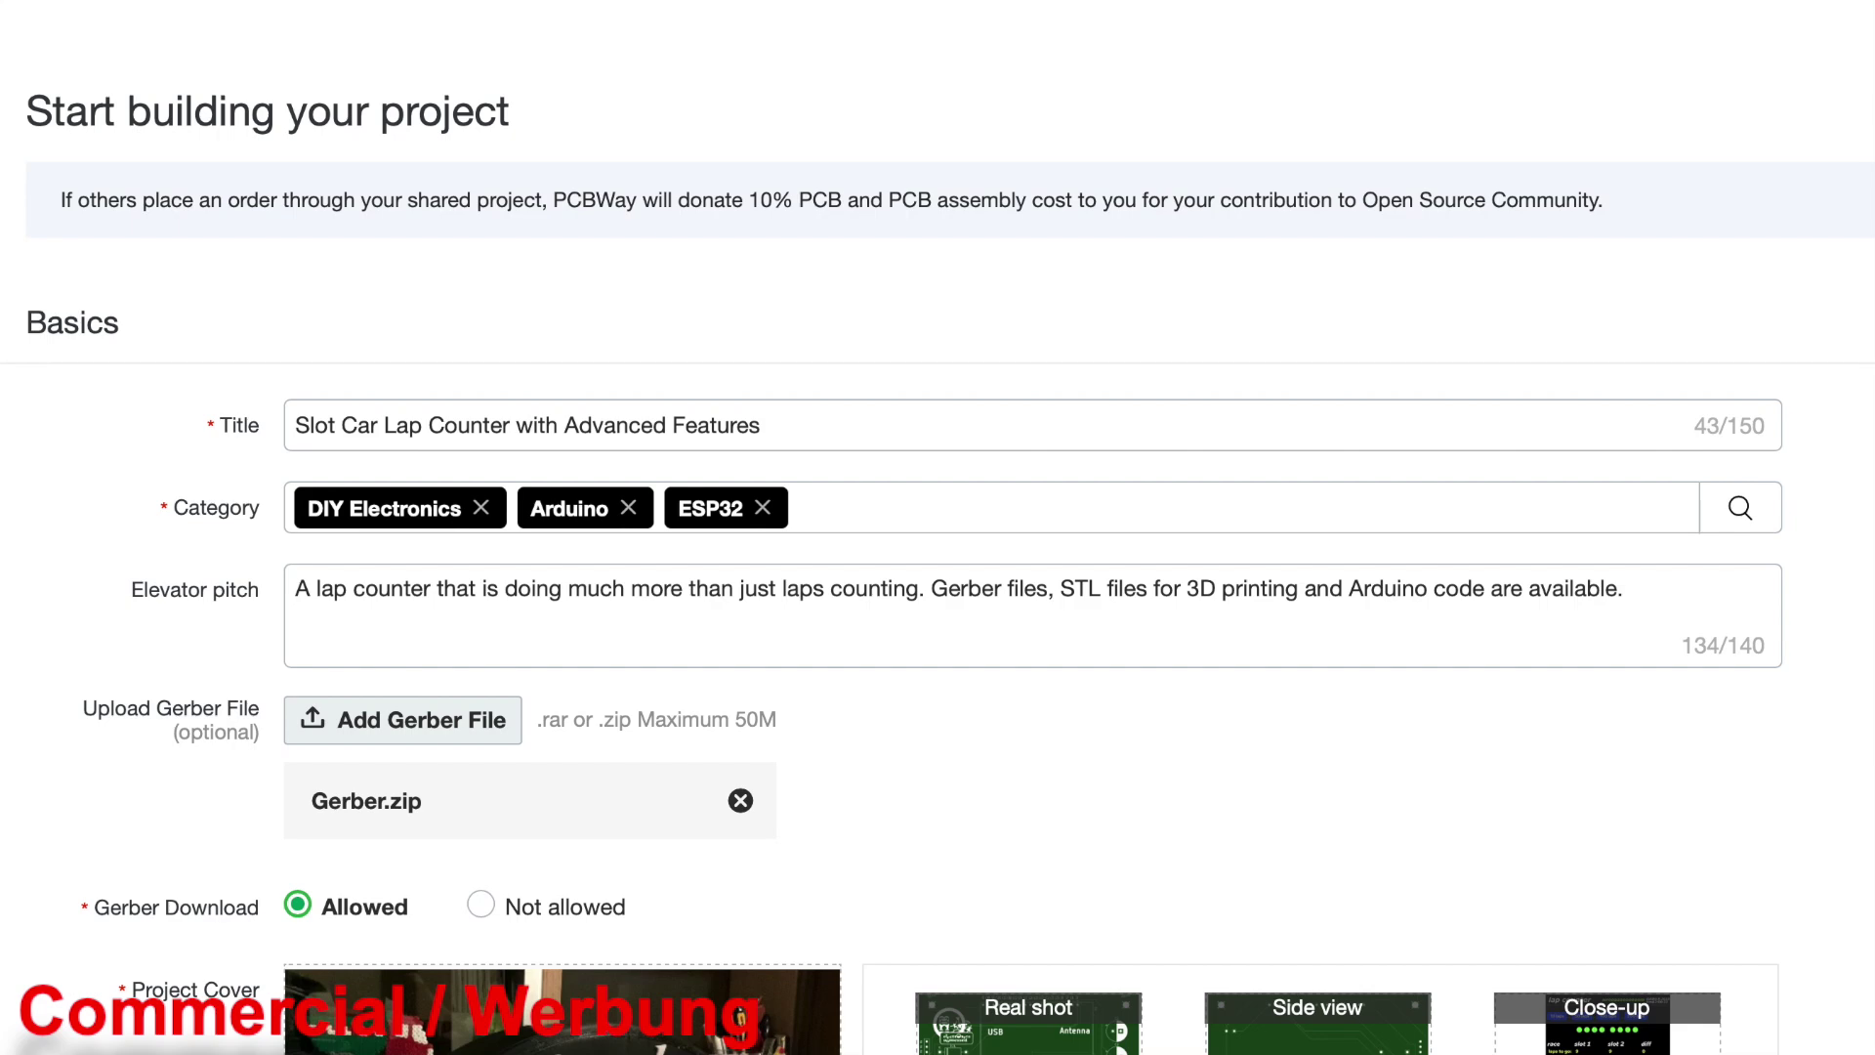
{"action": "scroll", "coordinate": [938, 547], "scroll_direction": "down", "scroll_amount": 5}
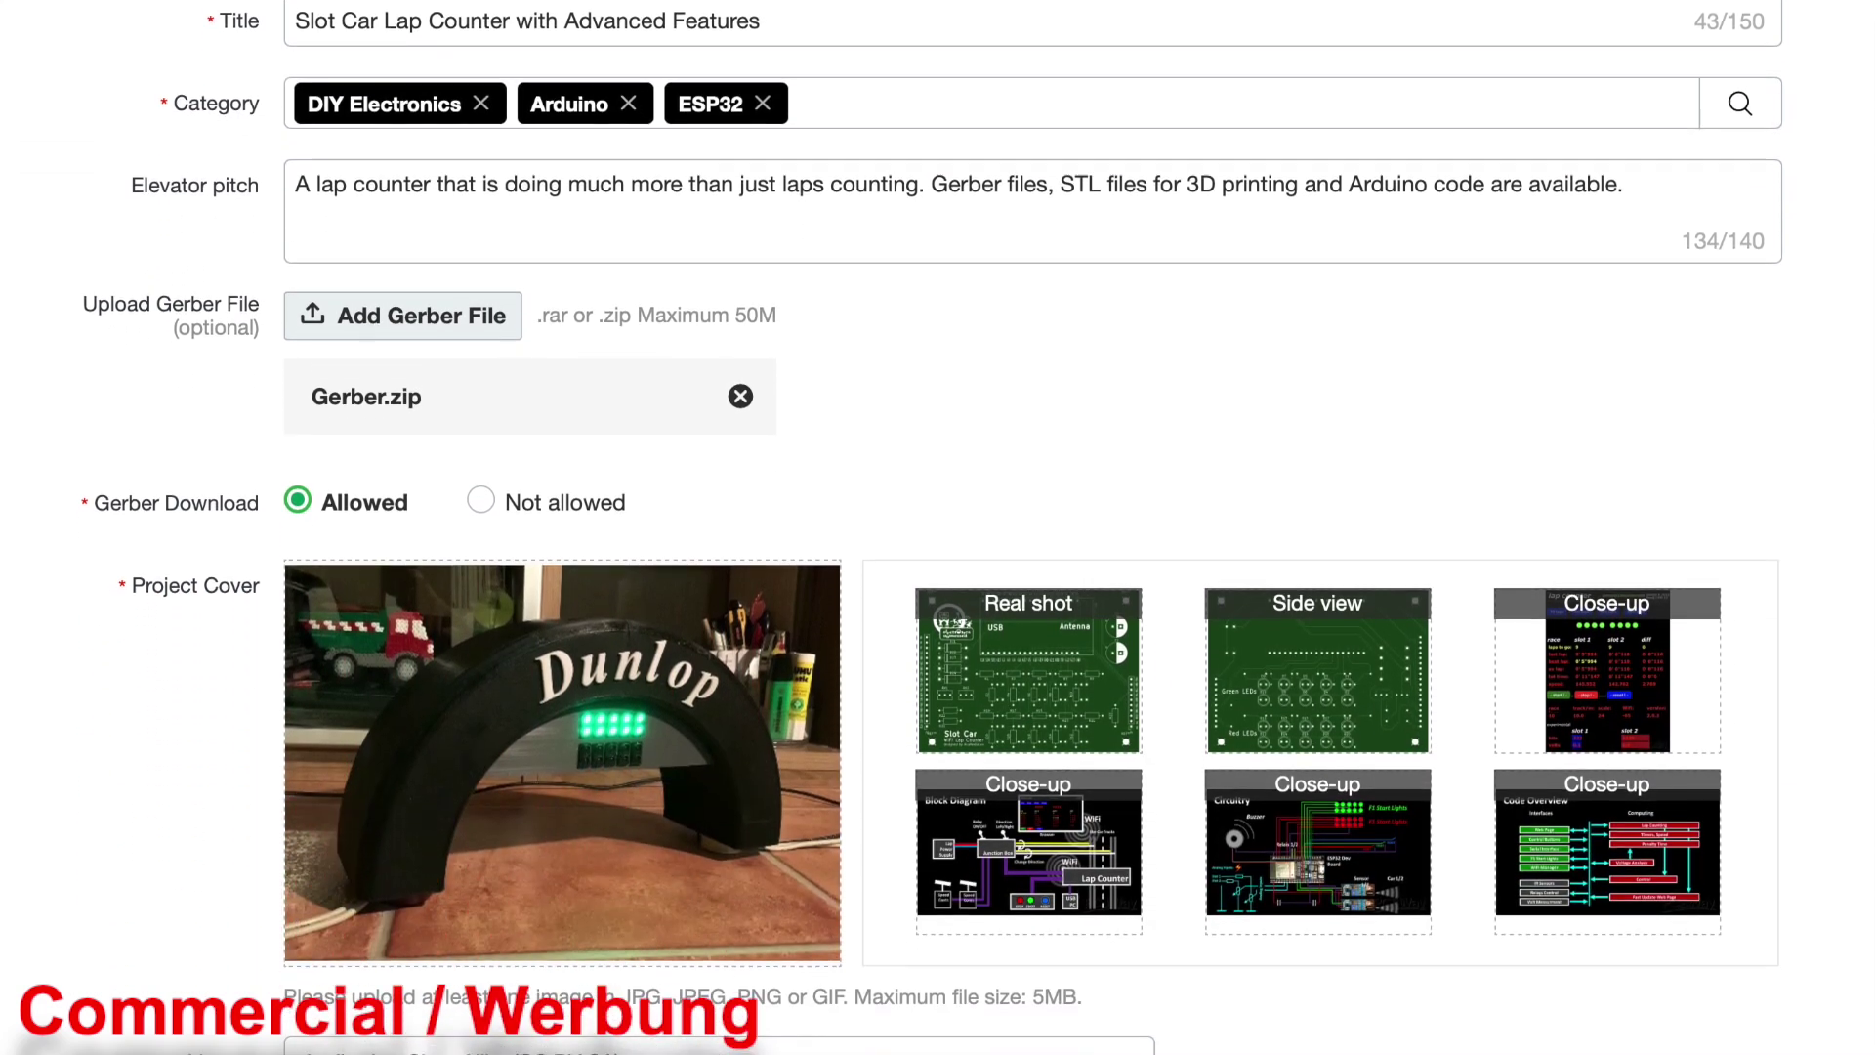
{"action": "scroll", "coordinate": [938, 547], "scroll_direction": "down", "scroll_amount": 1}
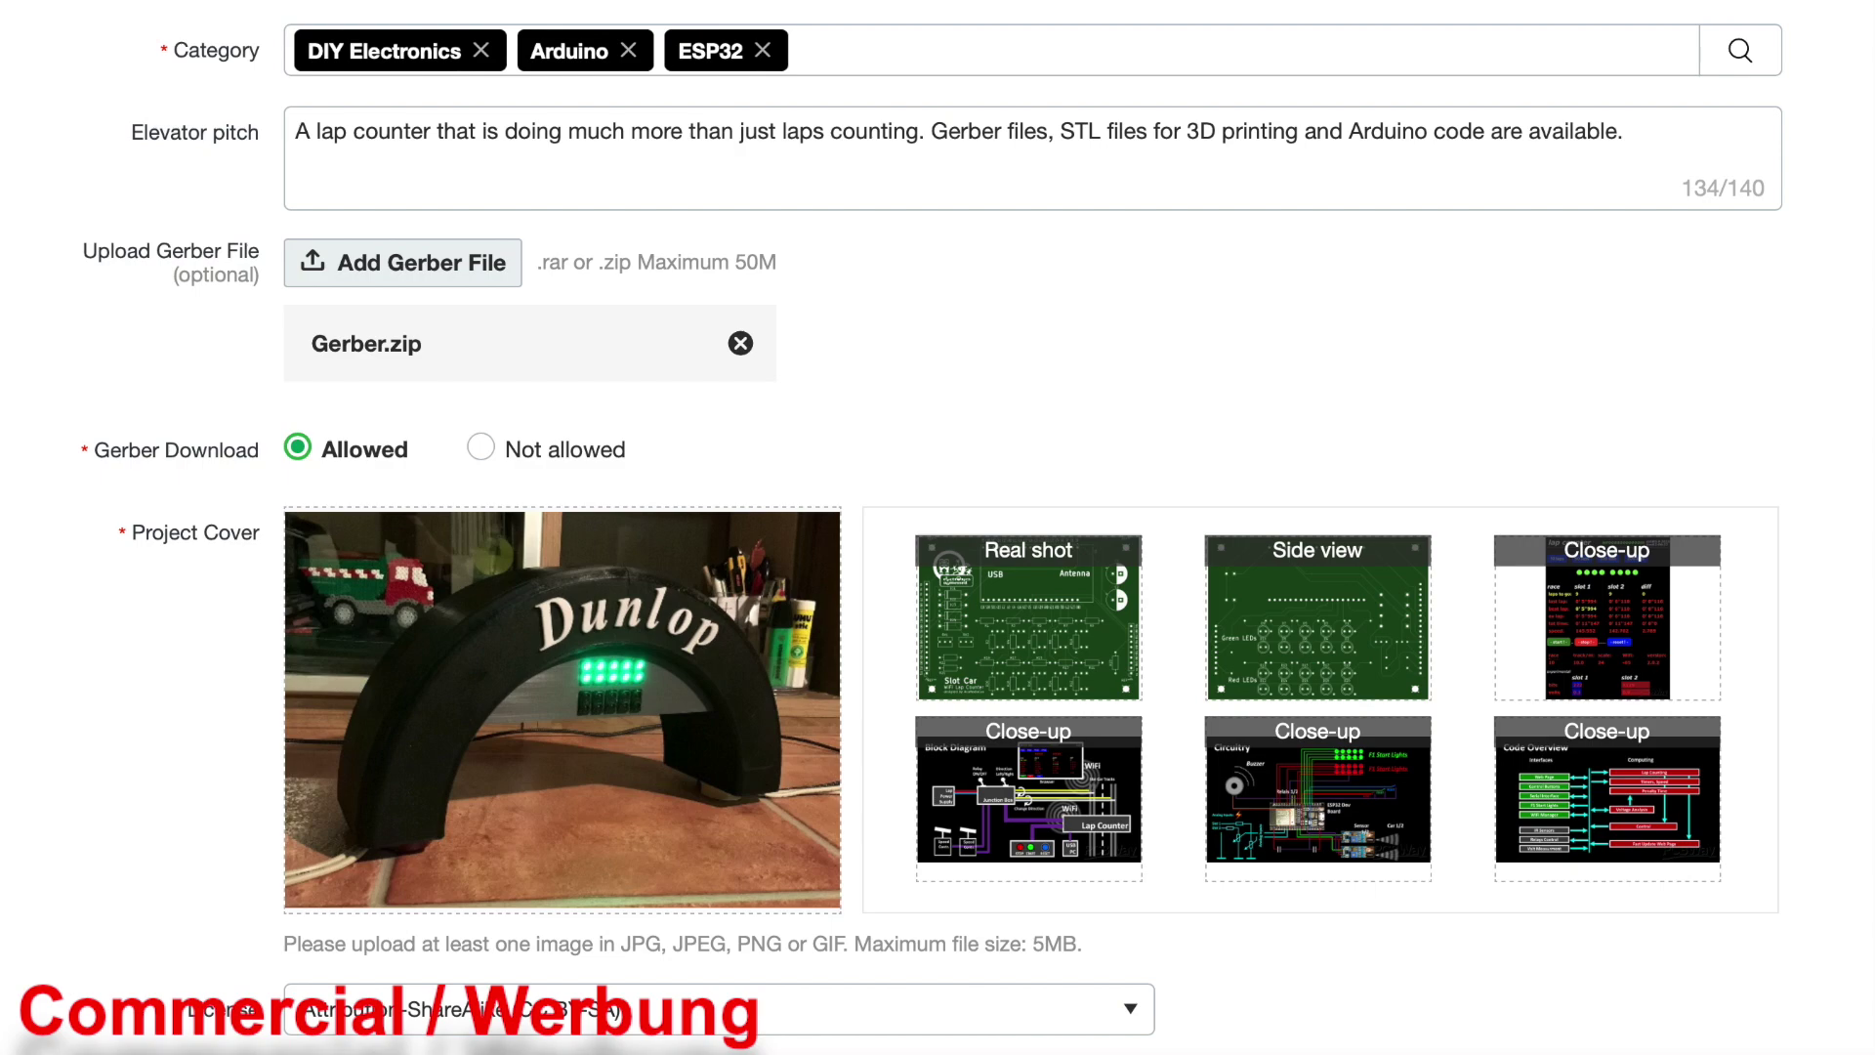
{"action": "scroll", "coordinate": [937, 527], "scroll_direction": "down", "scroll_amount": 10}
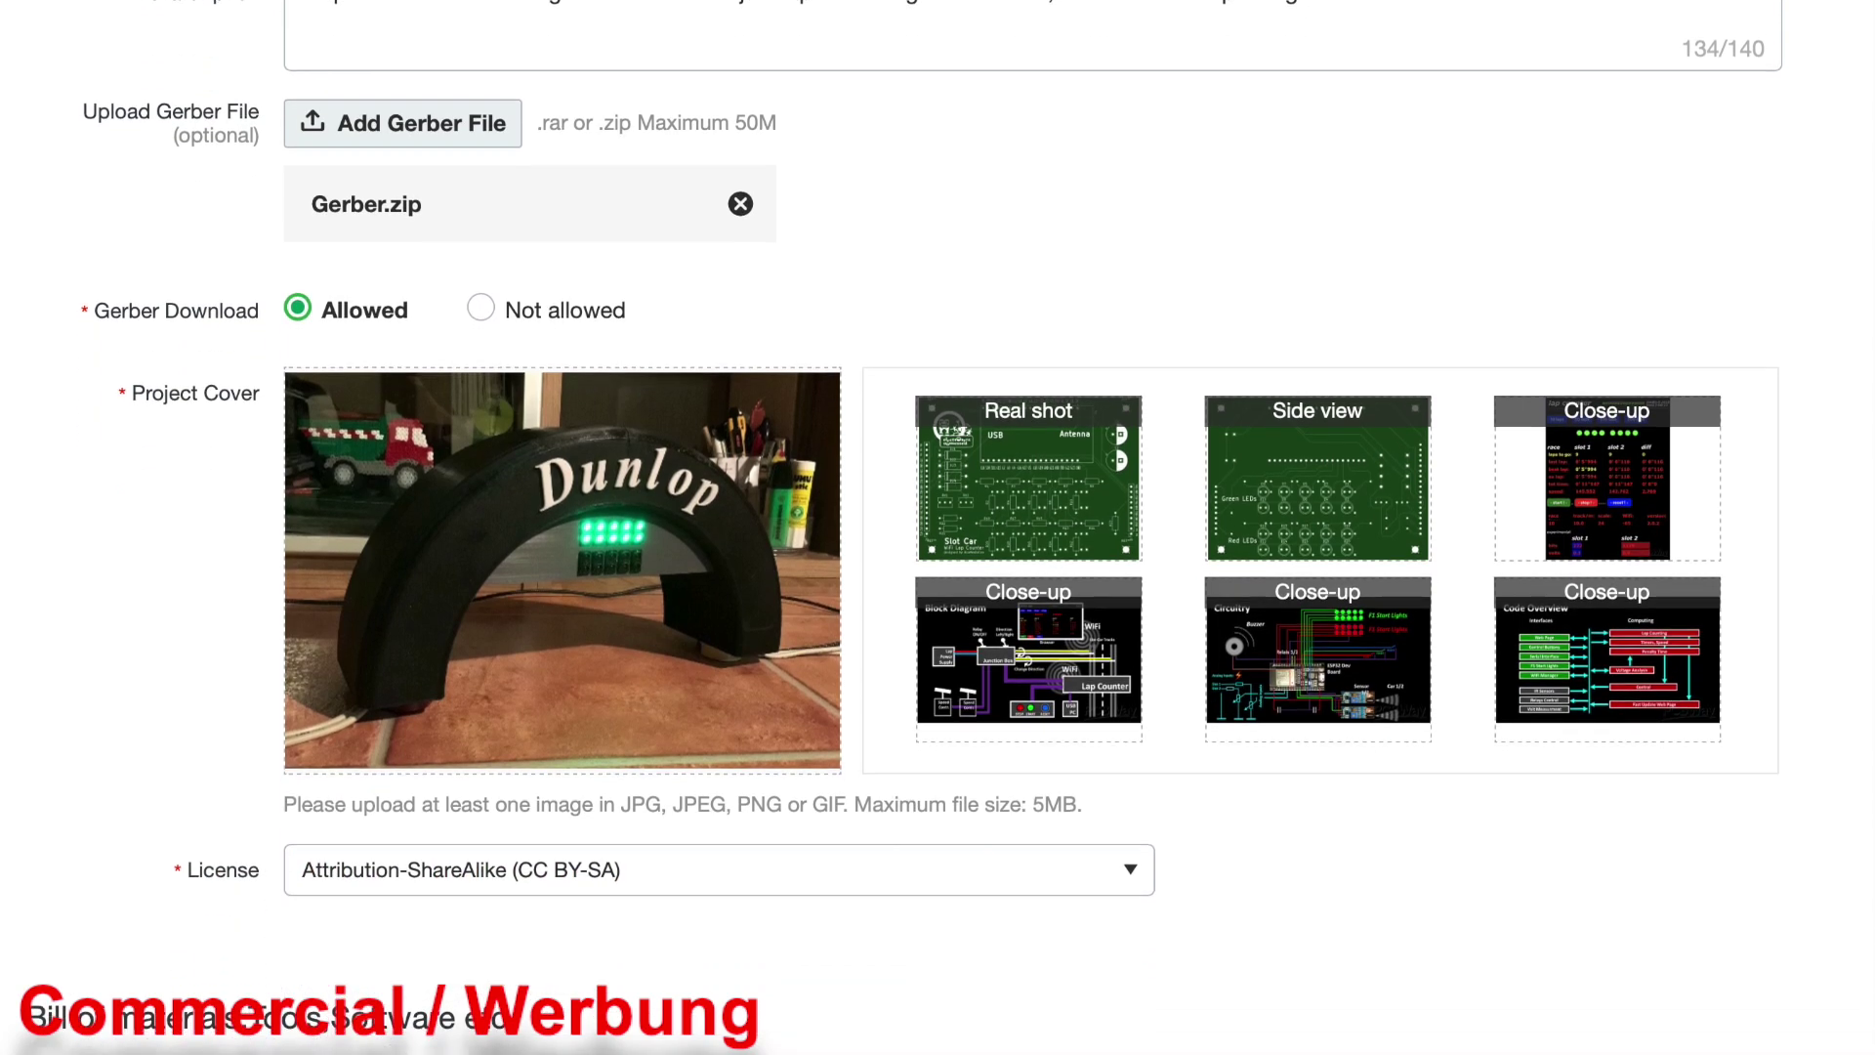
{"action": "scroll", "coordinate": [938, 528], "scroll_direction": "down", "scroll_amount": 2}
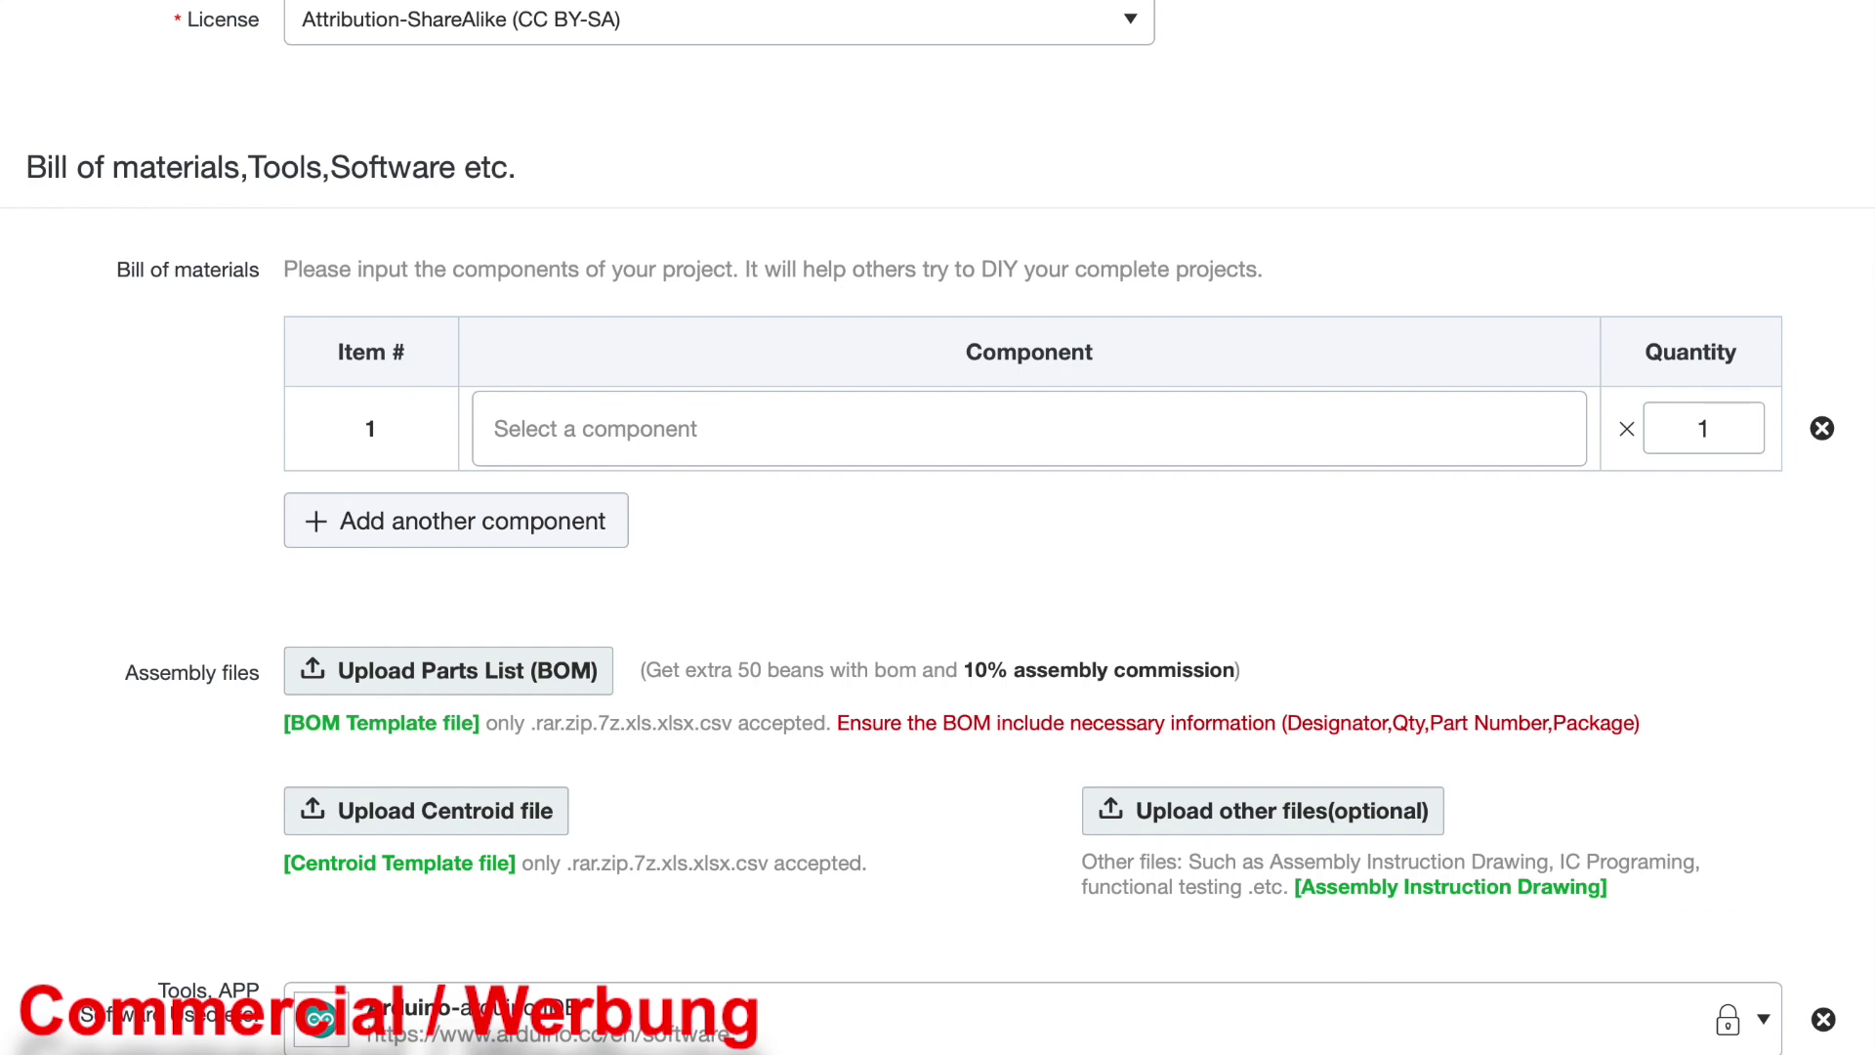
{"action": "scroll", "coordinate": [938, 527], "scroll_direction": "down", "scroll_amount": 4}
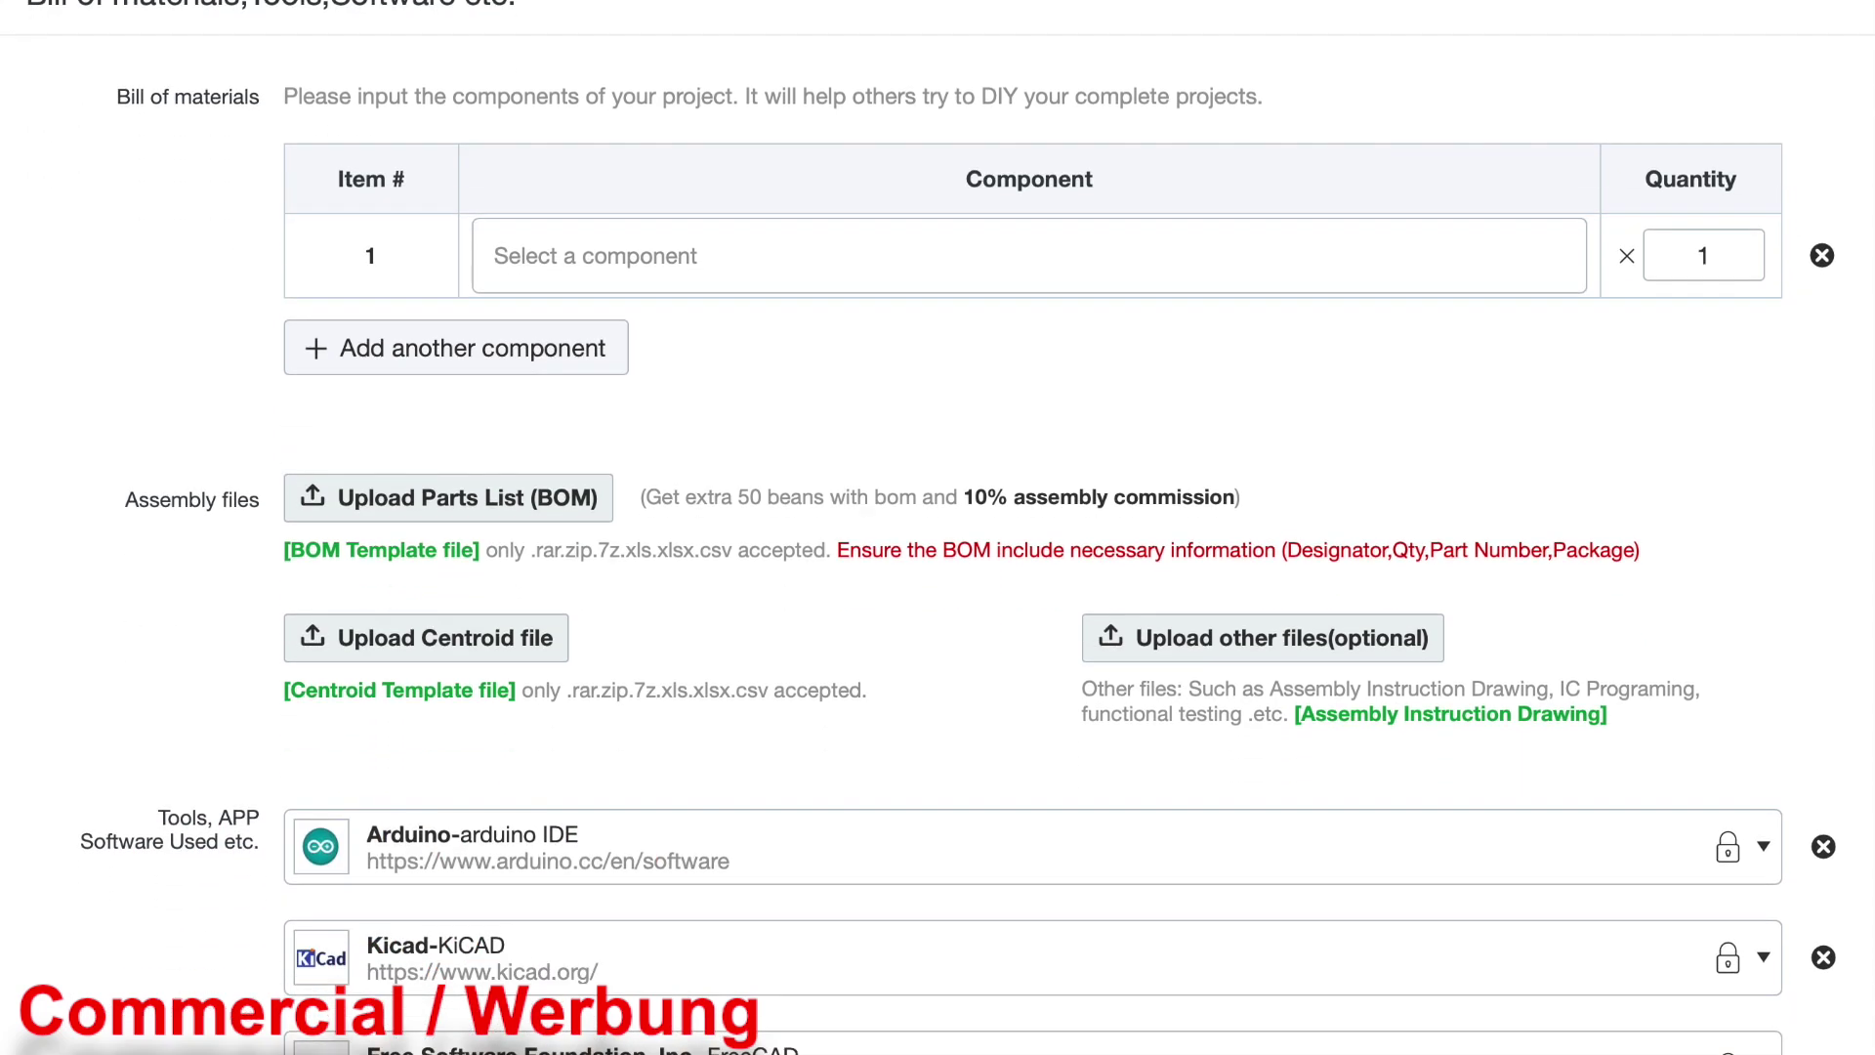
{"action": "scroll", "coordinate": [938, 528], "scroll_direction": "down", "scroll_amount": 4}
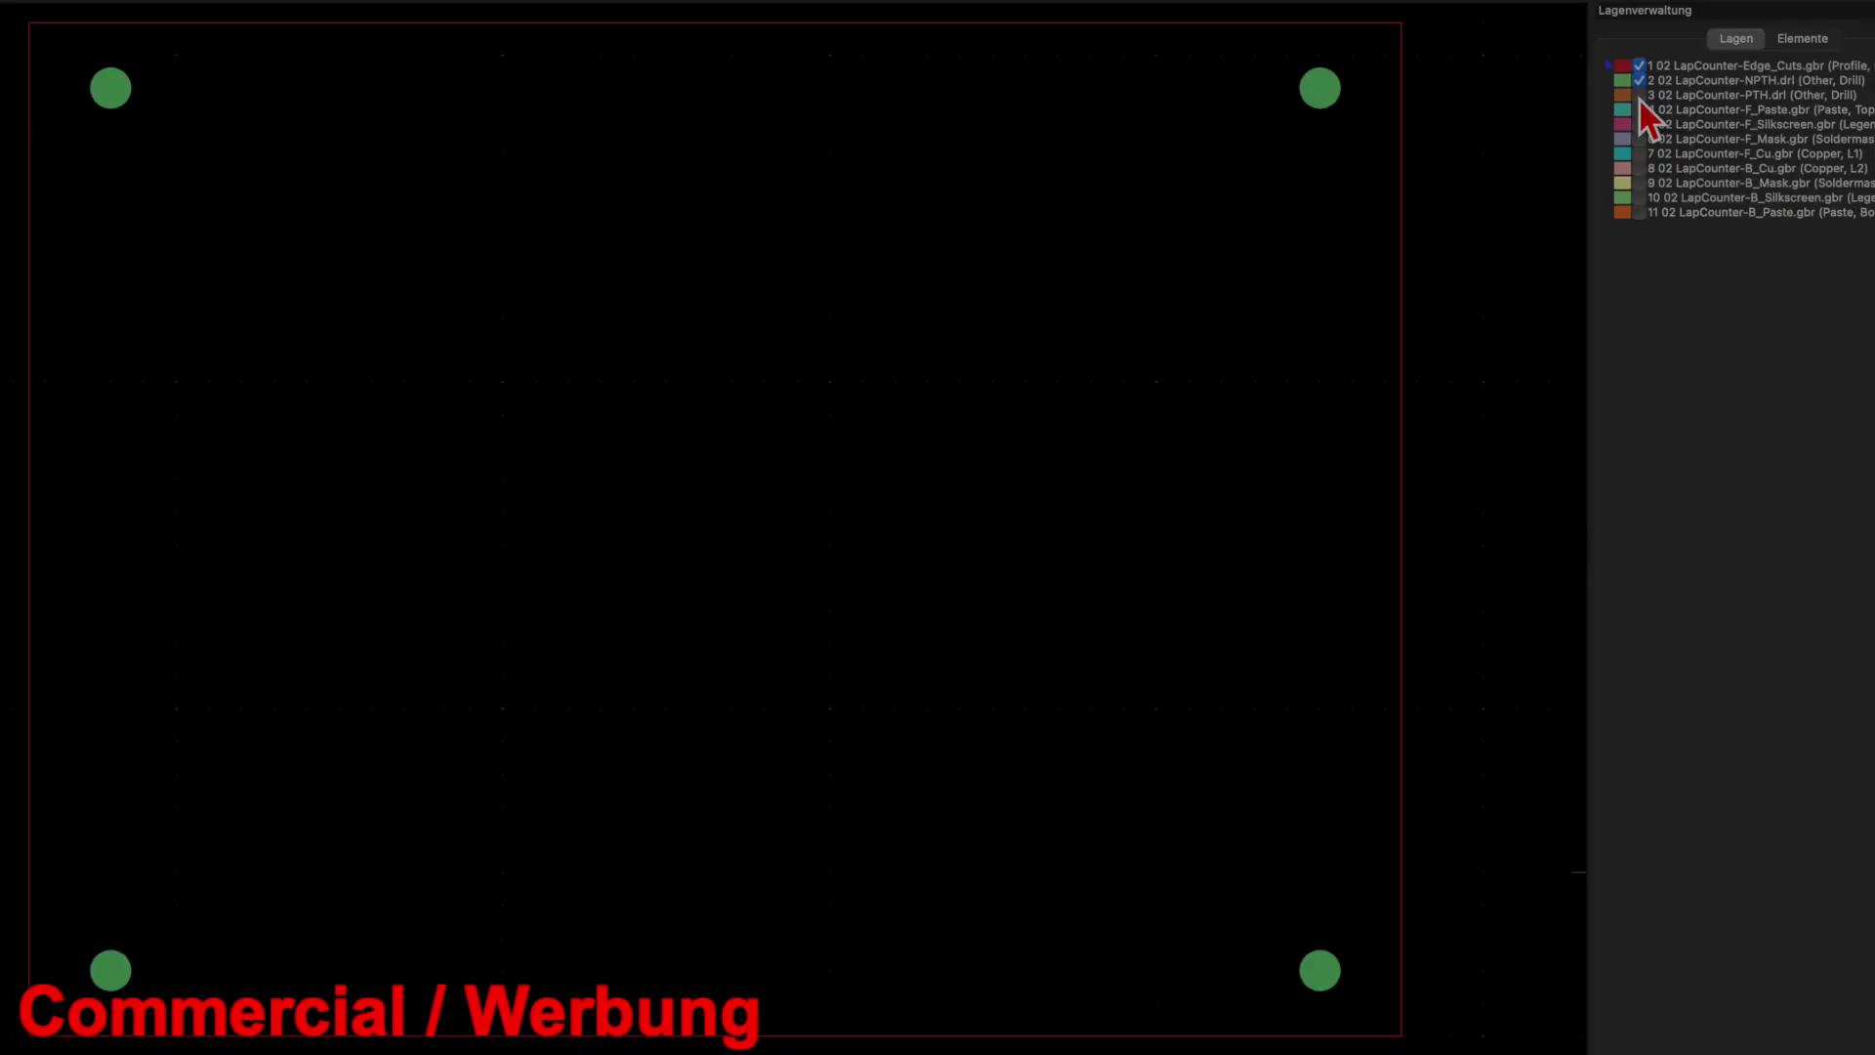
{"action": "left_click", "coordinate": [1640, 95]}
{"action": "left_click", "coordinate": [1640, 139]}
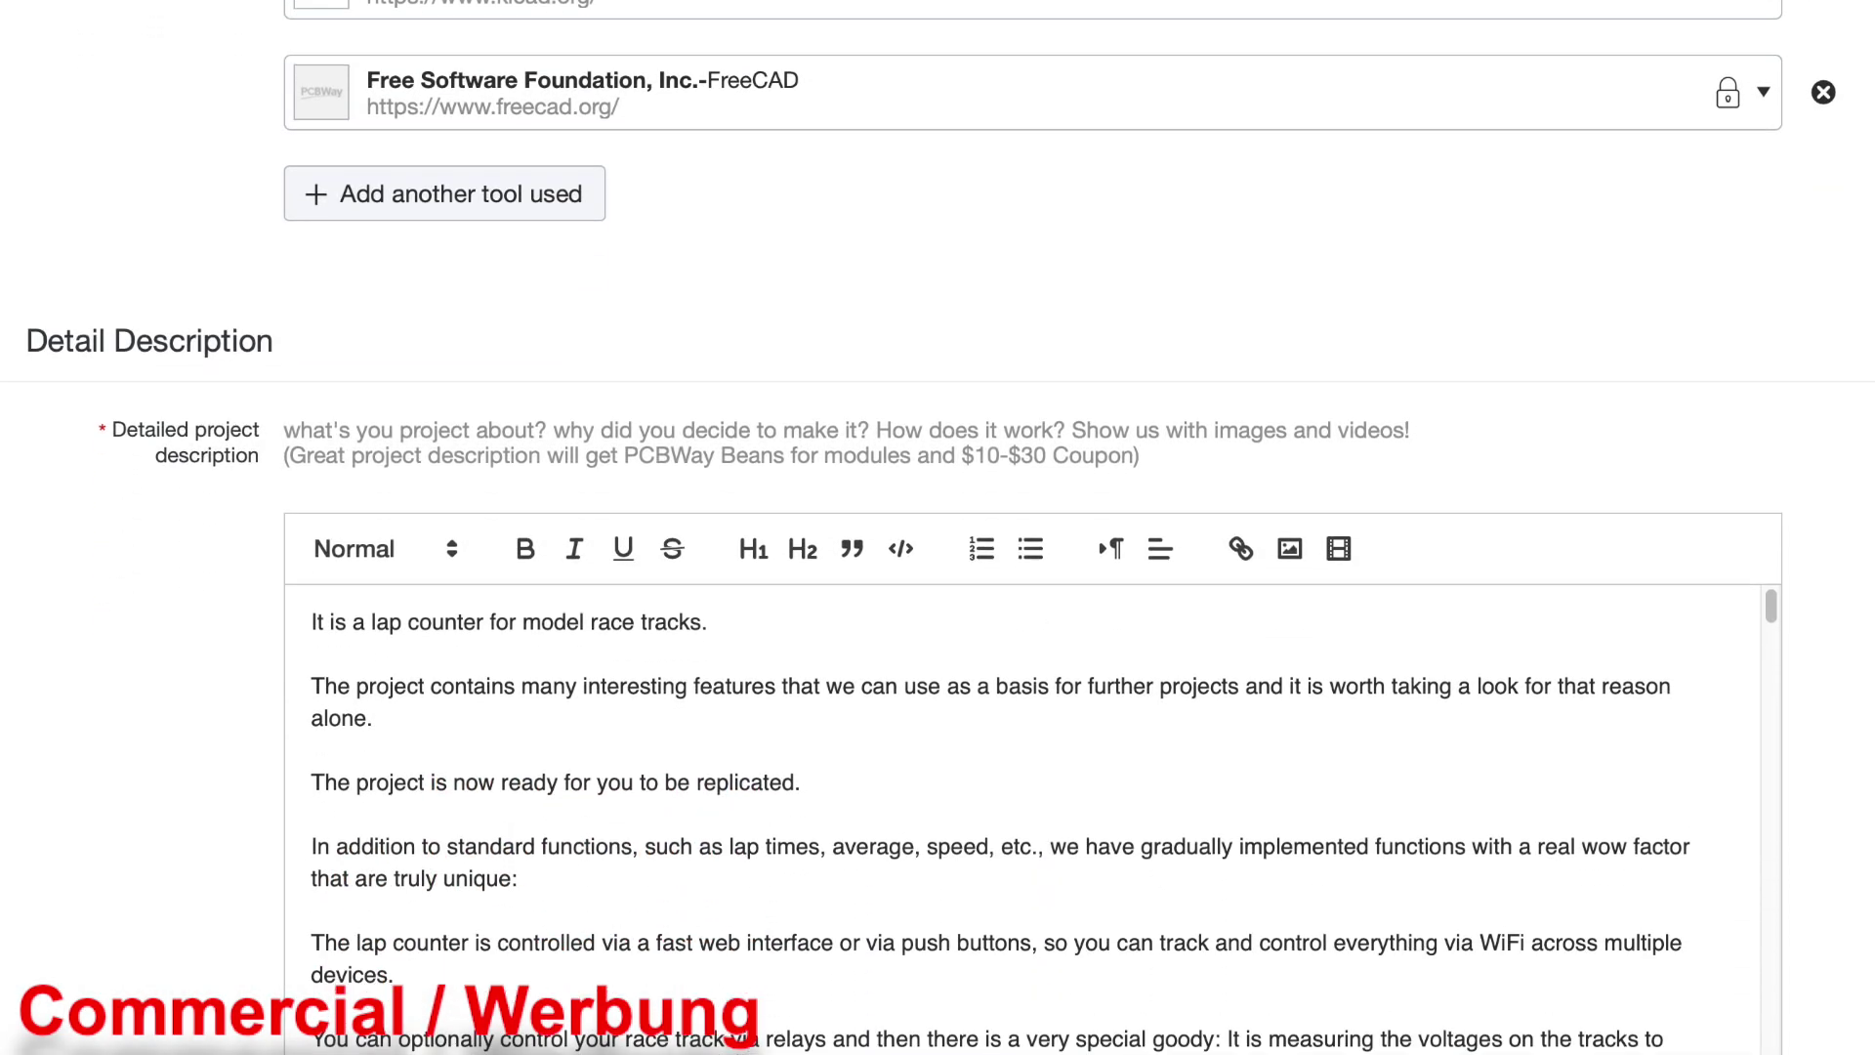
Step: Scroll down through the filled-in lap counter project form
{"action": "scroll", "coordinate": [937, 527], "scroll_direction": "down", "scroll_amount": 3}
{"action": "scroll", "coordinate": [938, 527], "scroll_direction": "down", "scroll_amount": 2}
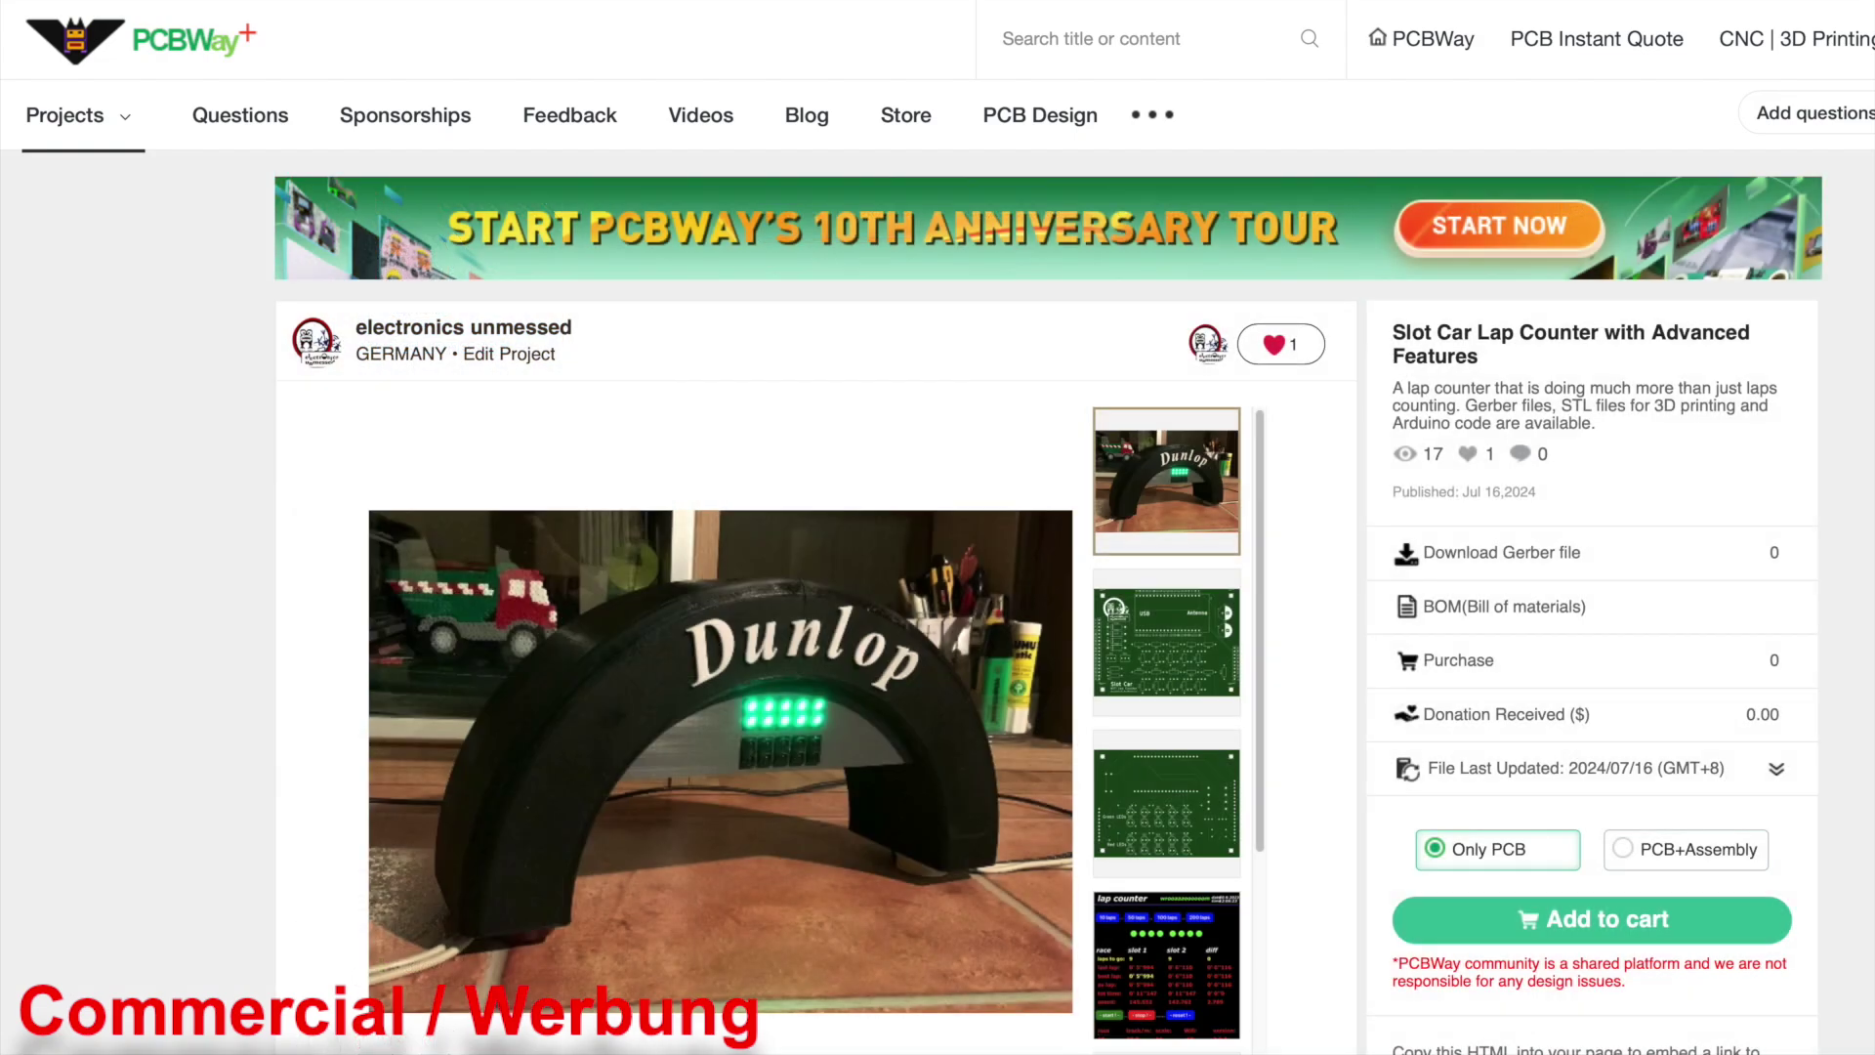
{"action": "scroll", "coordinate": [1201, 347], "scroll_direction": "down", "scroll_amount": 4}
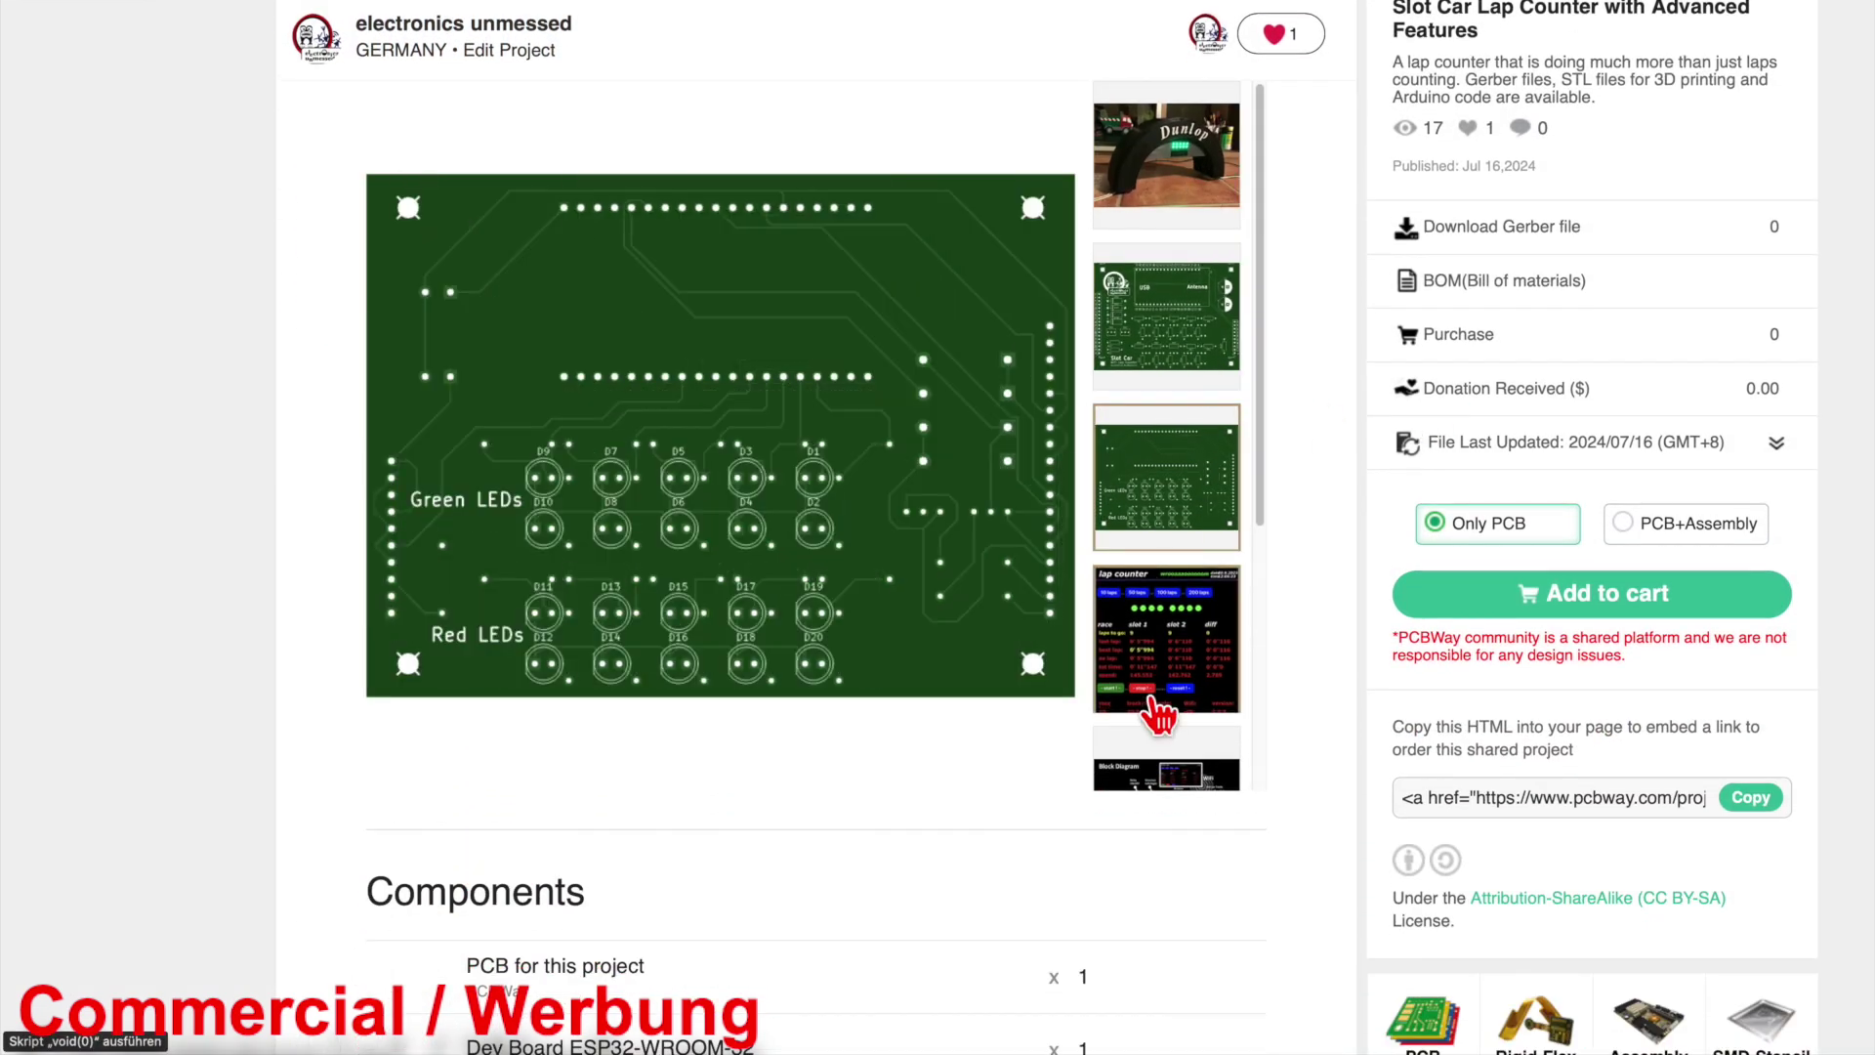
{"action": "left_click", "coordinate": [1159, 716]}
{"action": "left_click", "coordinate": [1164, 720]}
{"action": "left_click", "coordinate": [1170, 723]}
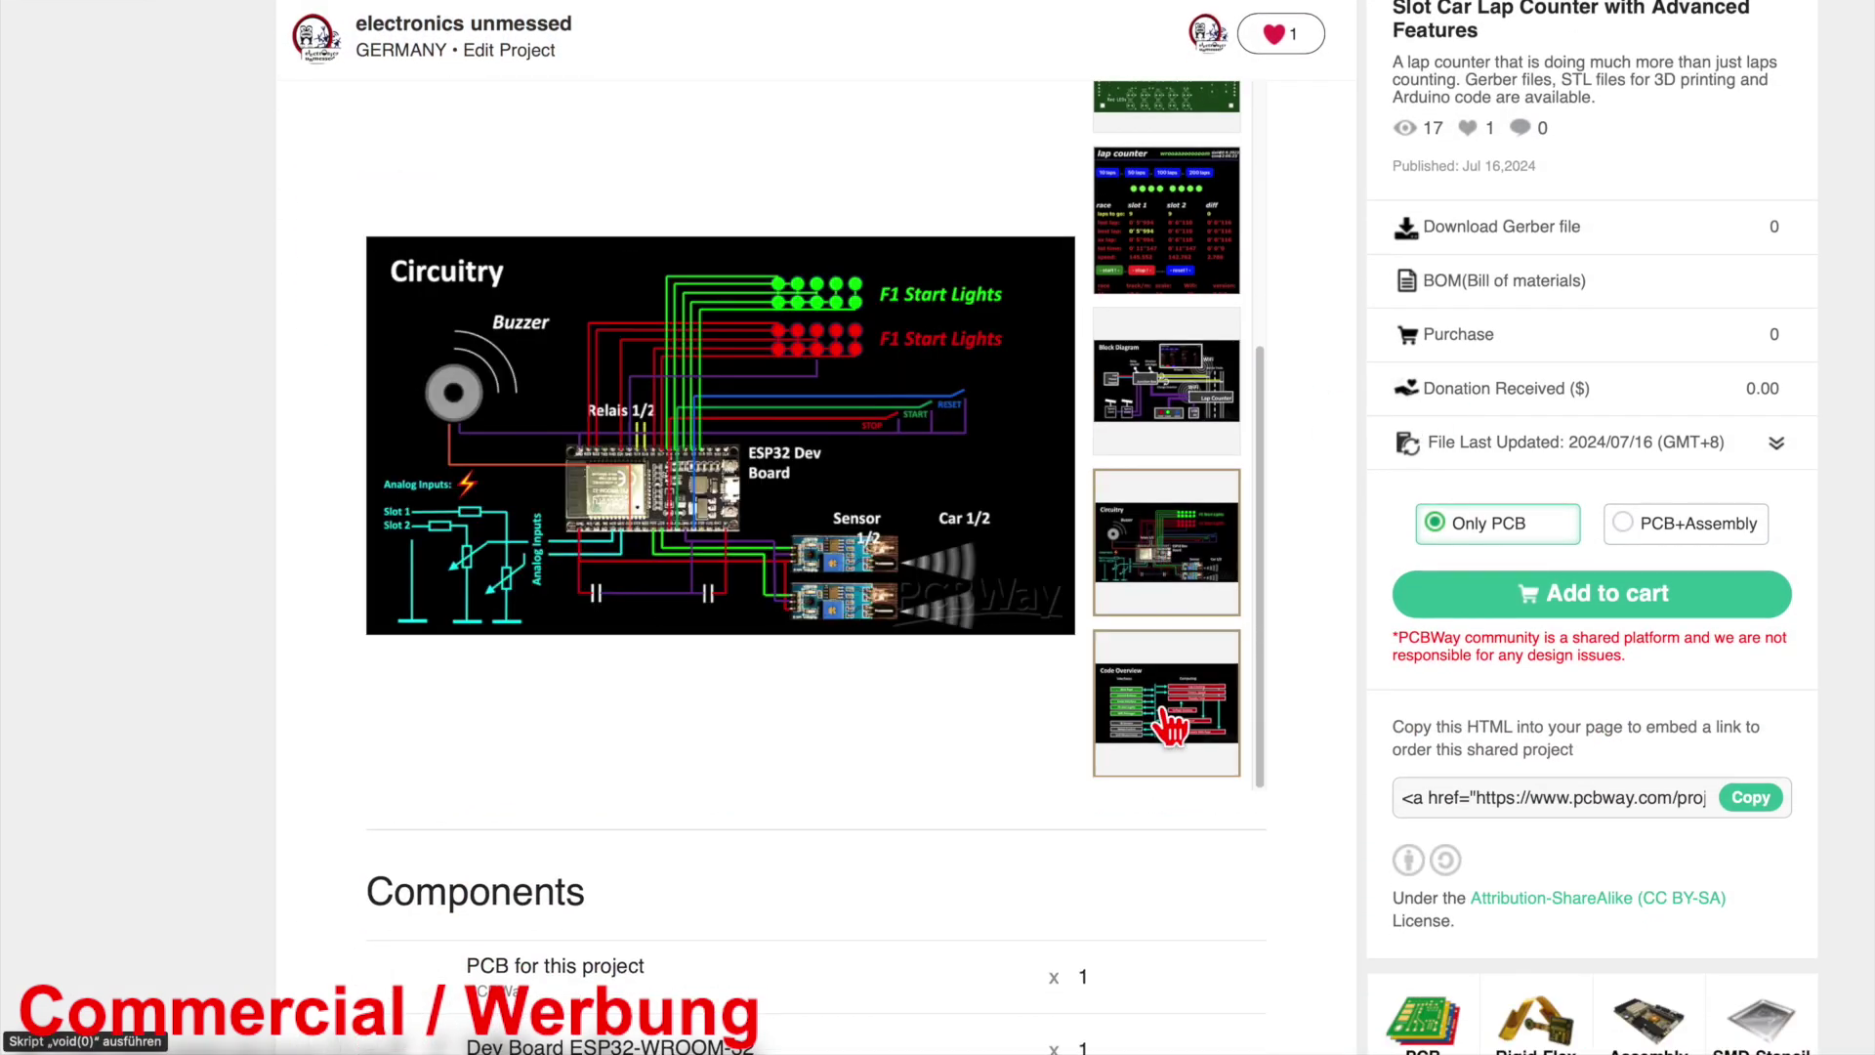
{"action": "left_click", "coordinate": [1170, 723]}
{"action": "scroll", "coordinate": [1788, 938], "scroll_direction": "down", "scroll_amount": 3}
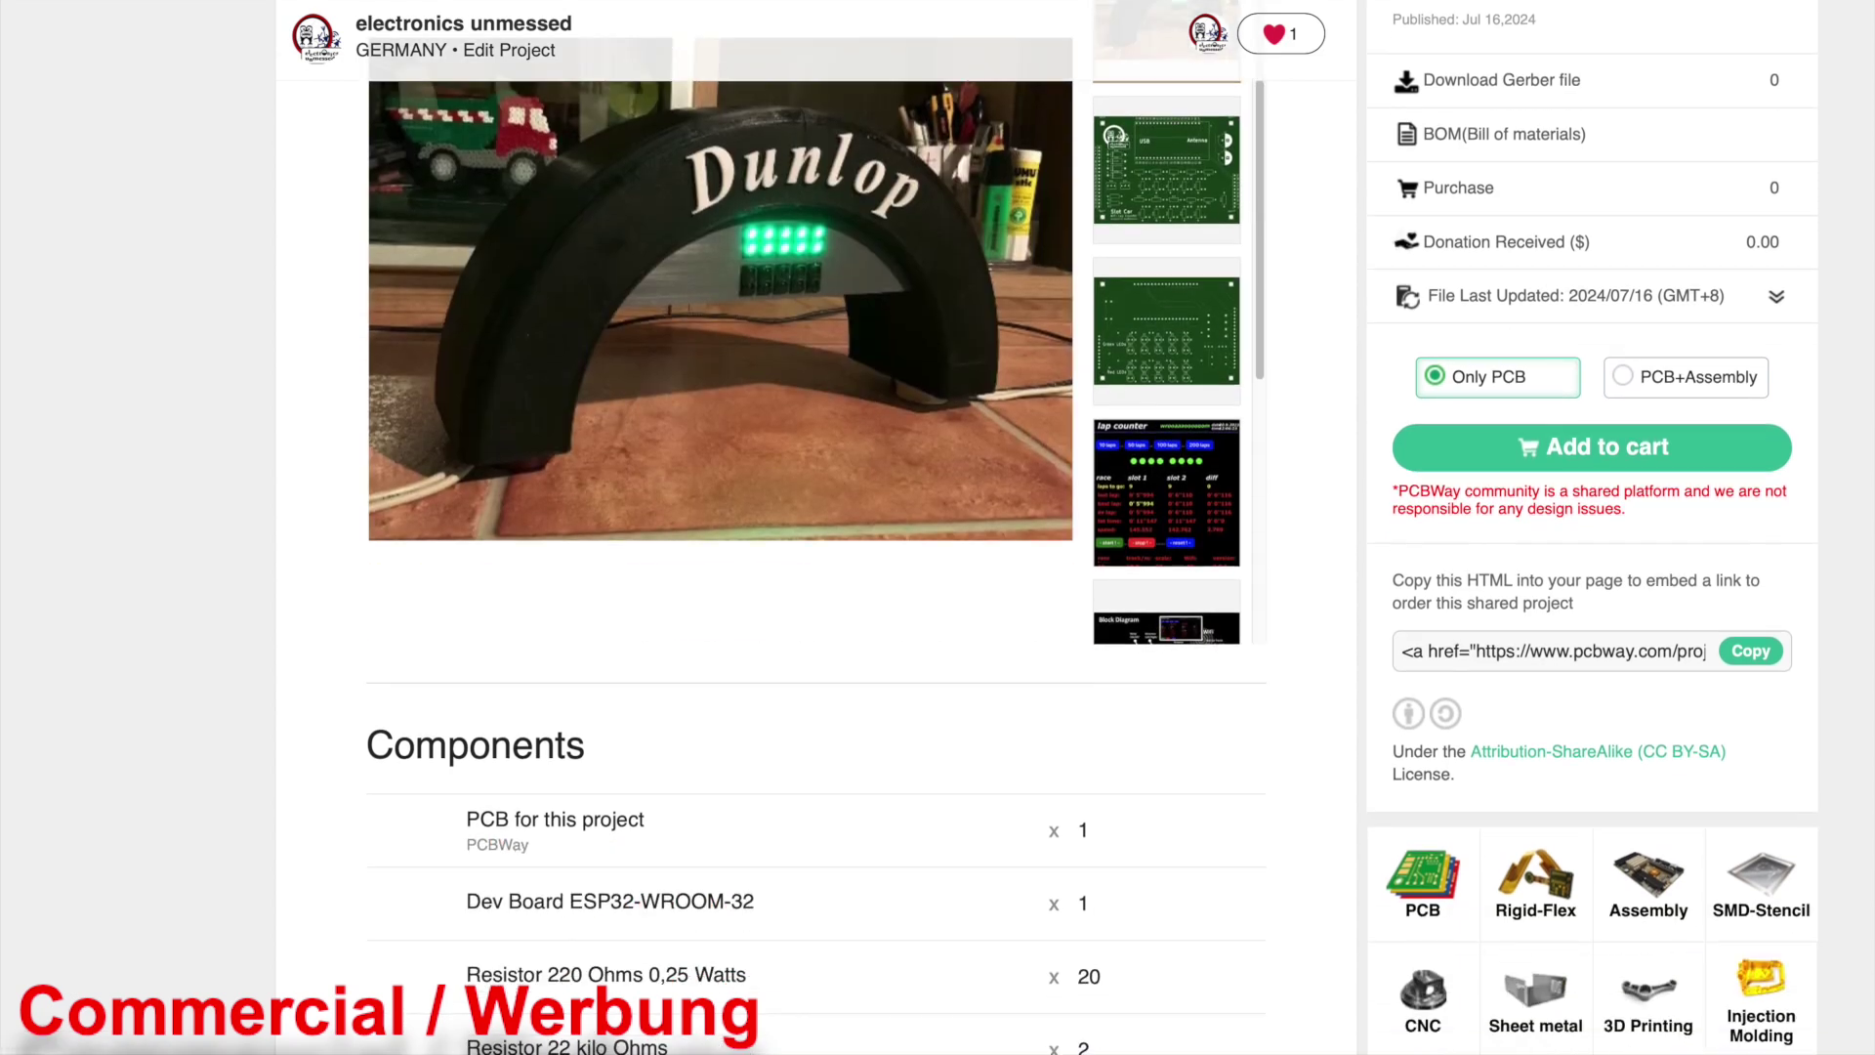
{"action": "scroll", "coordinate": [1094, 527], "scroll_direction": "down", "scroll_amount": 6}
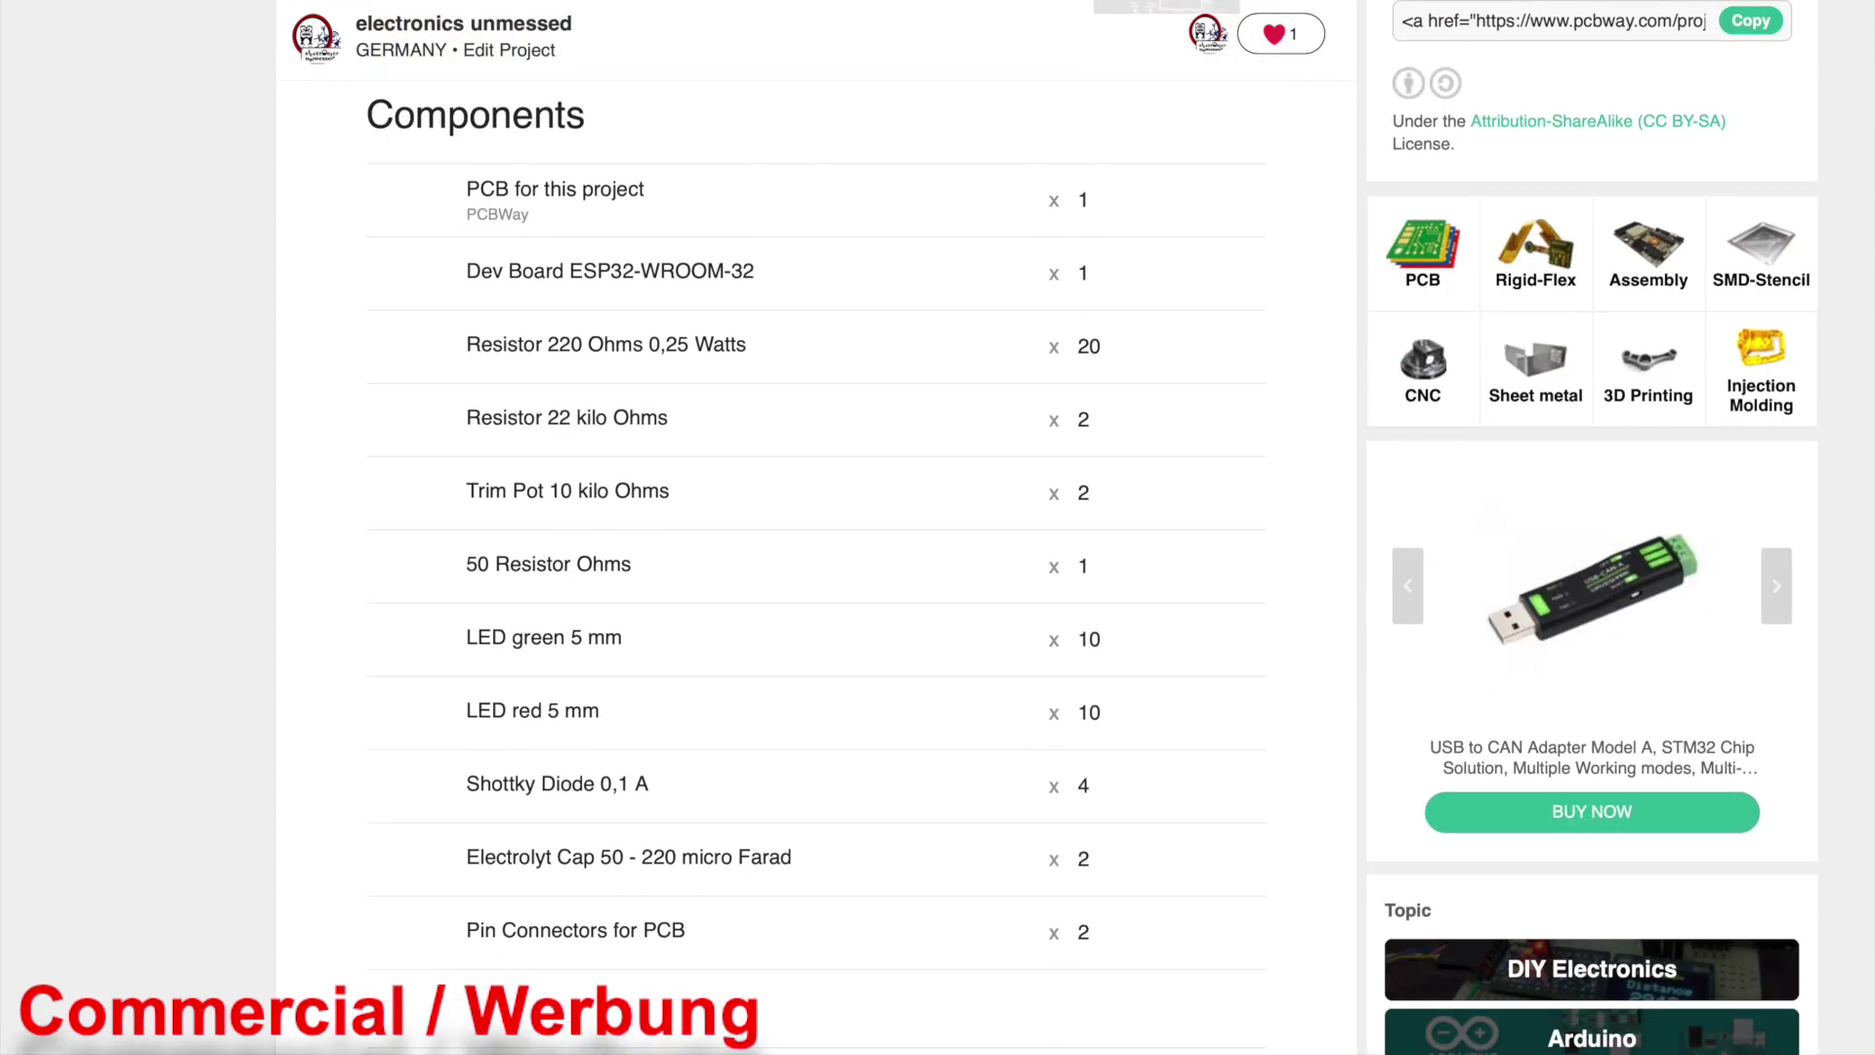
{"action": "scroll", "coordinate": [937, 528], "scroll_direction": "down", "scroll_amount": 8}
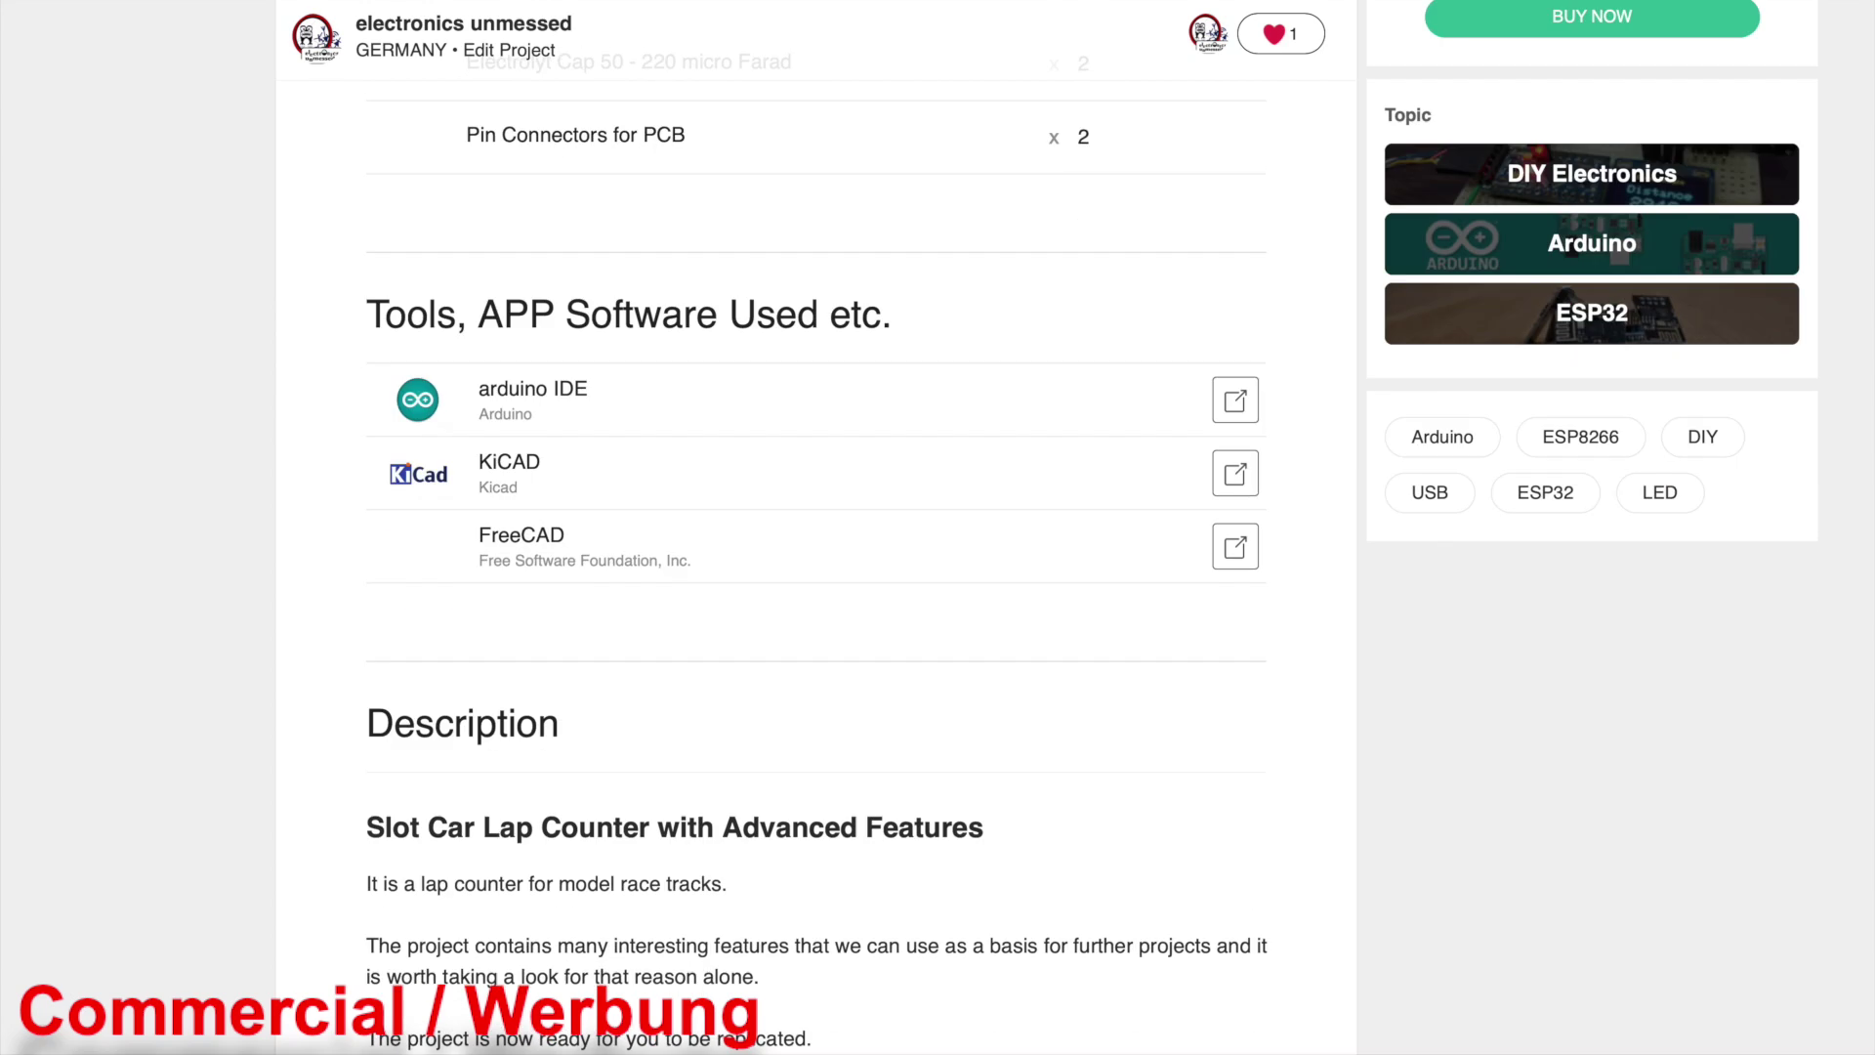
{"action": "scroll", "coordinate": [937, 528], "scroll_direction": "down", "scroll_amount": 5}
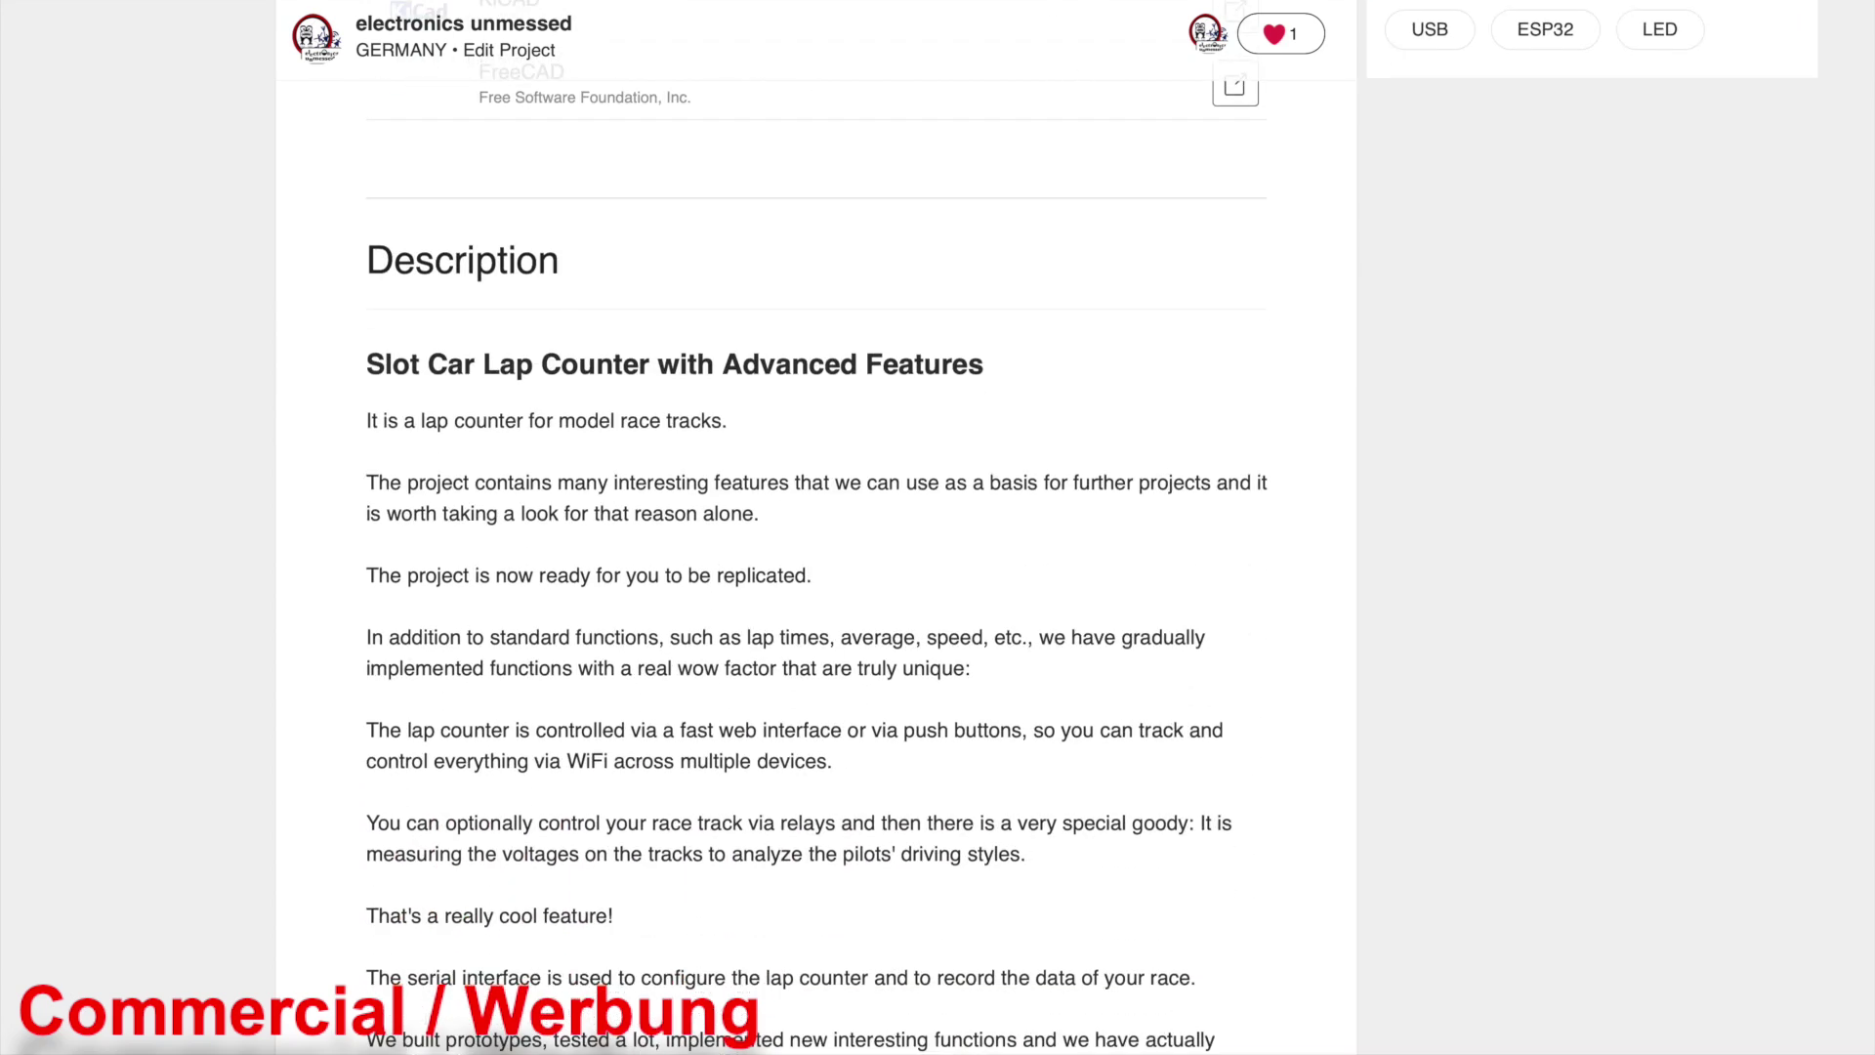
{"action": "scroll", "coordinate": [938, 527], "scroll_direction": "down", "scroll_amount": 7}
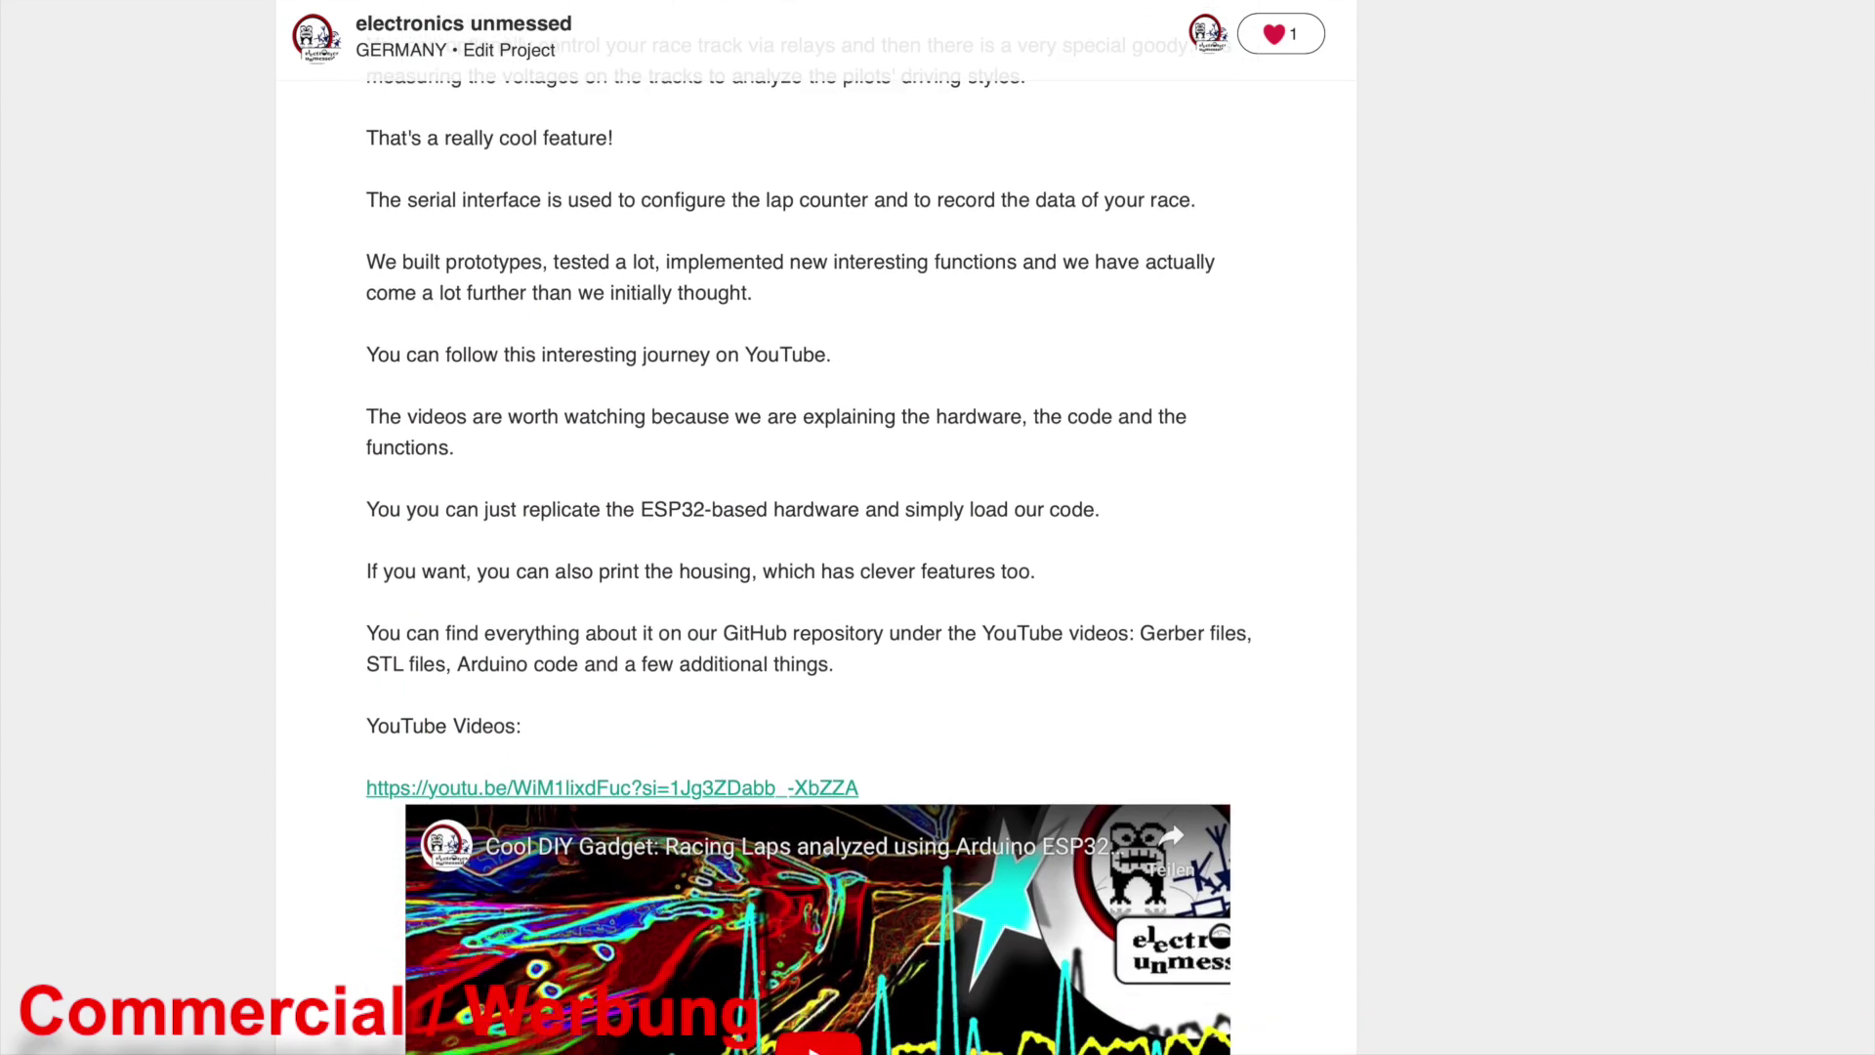
{"action": "scroll", "coordinate": [937, 527], "scroll_direction": "down", "scroll_amount": 11}
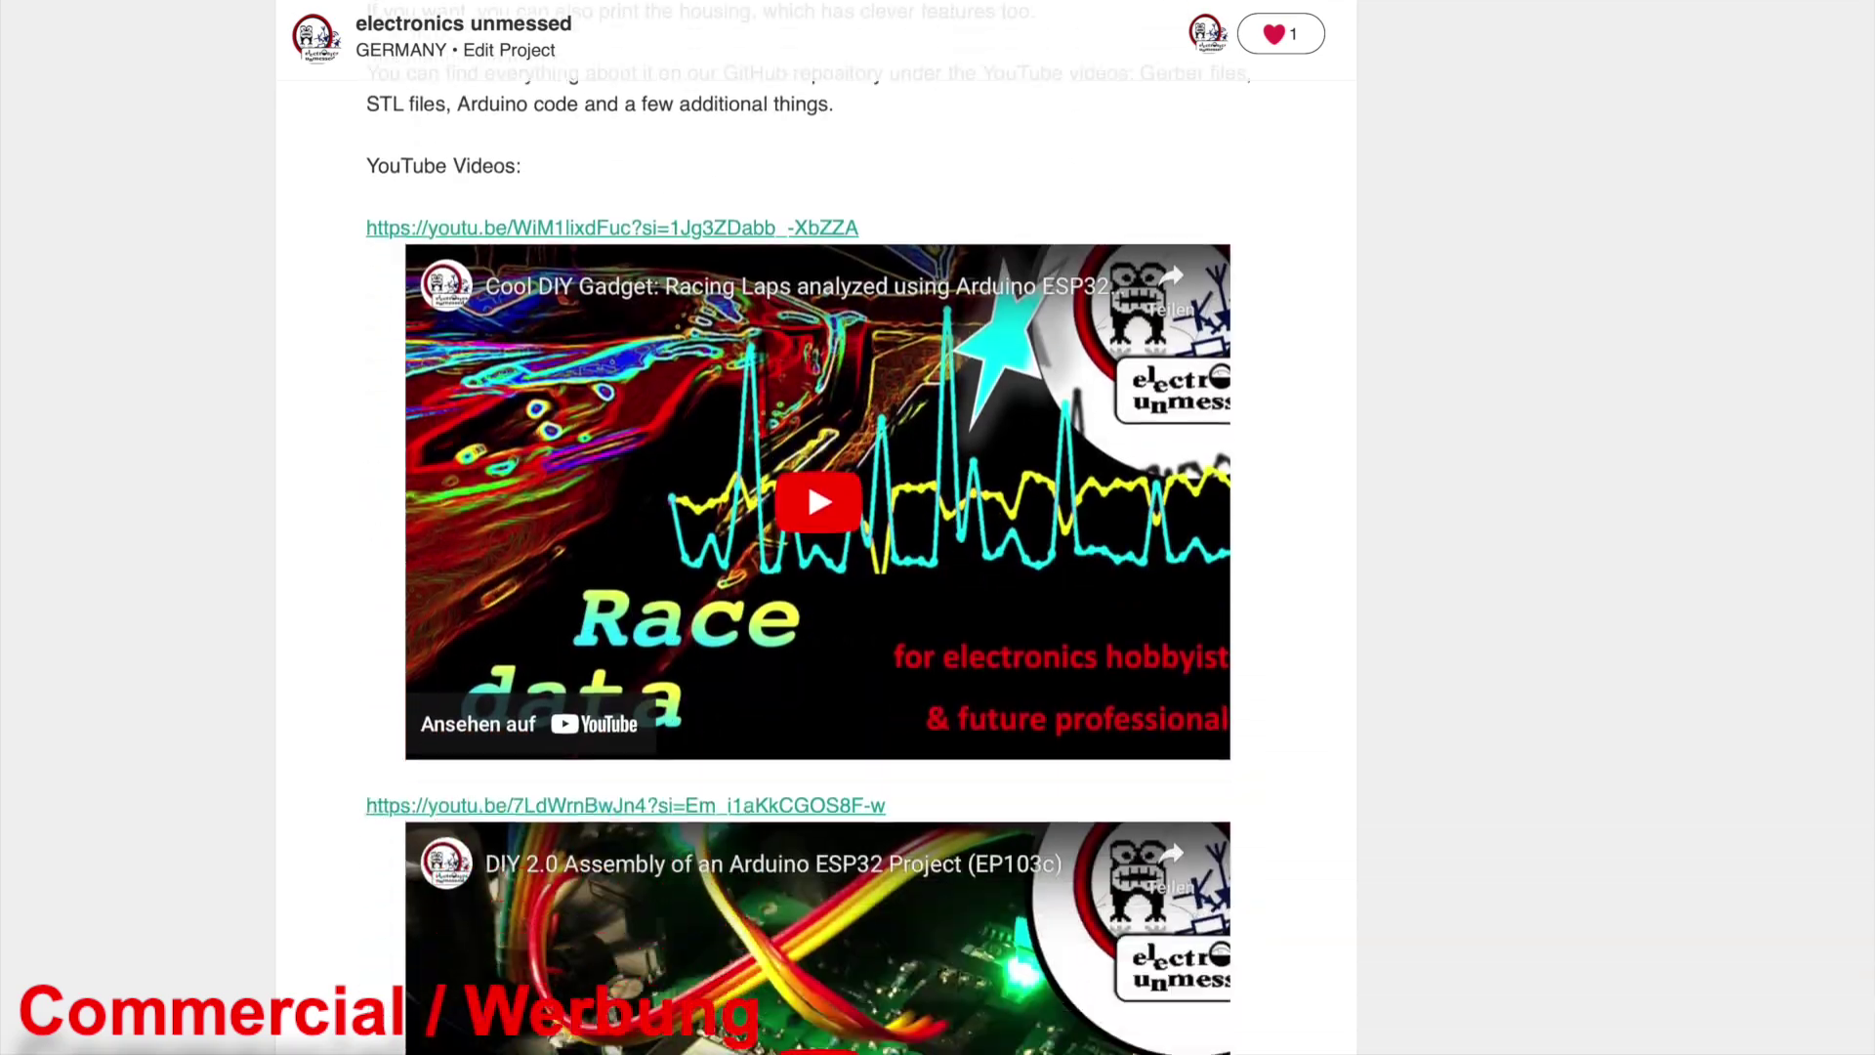
{"action": "scroll", "coordinate": [818, 527], "scroll_direction": "down", "scroll_amount": 20}
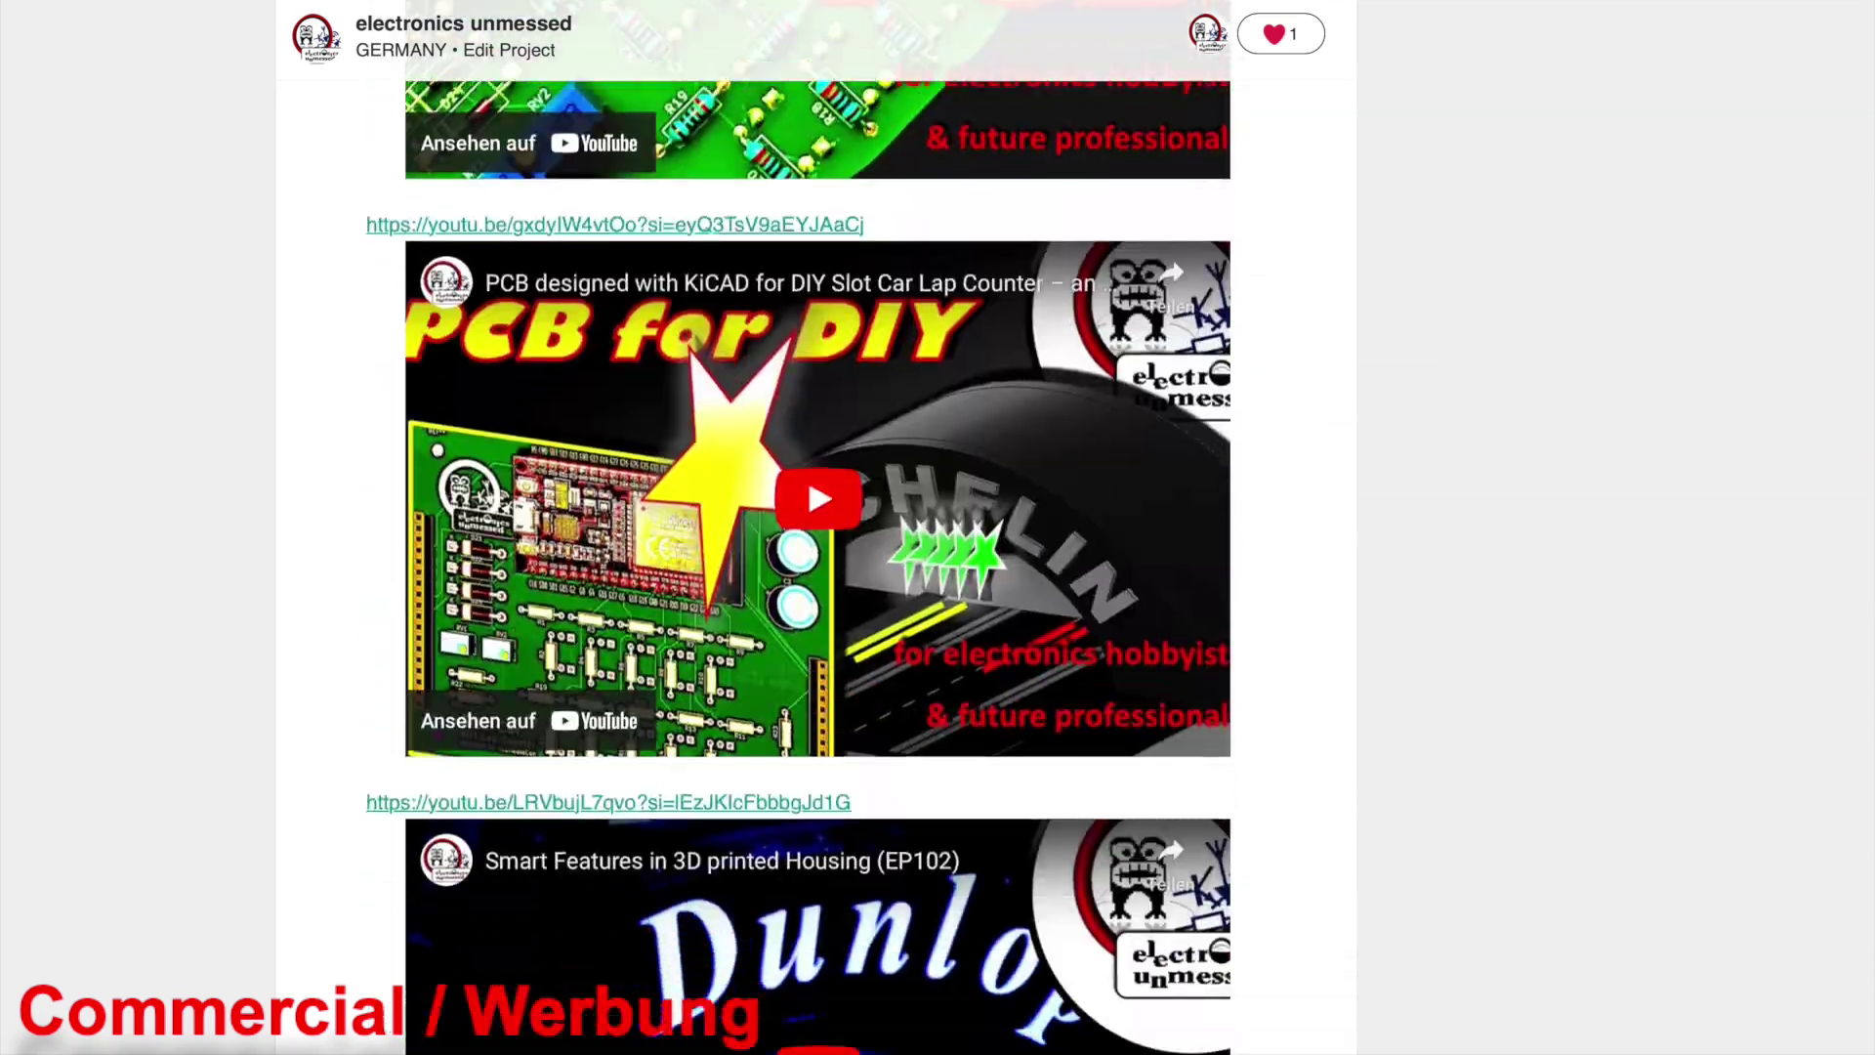
{"action": "scroll", "coordinate": [819, 527], "scroll_direction": "down", "scroll_amount": 20}
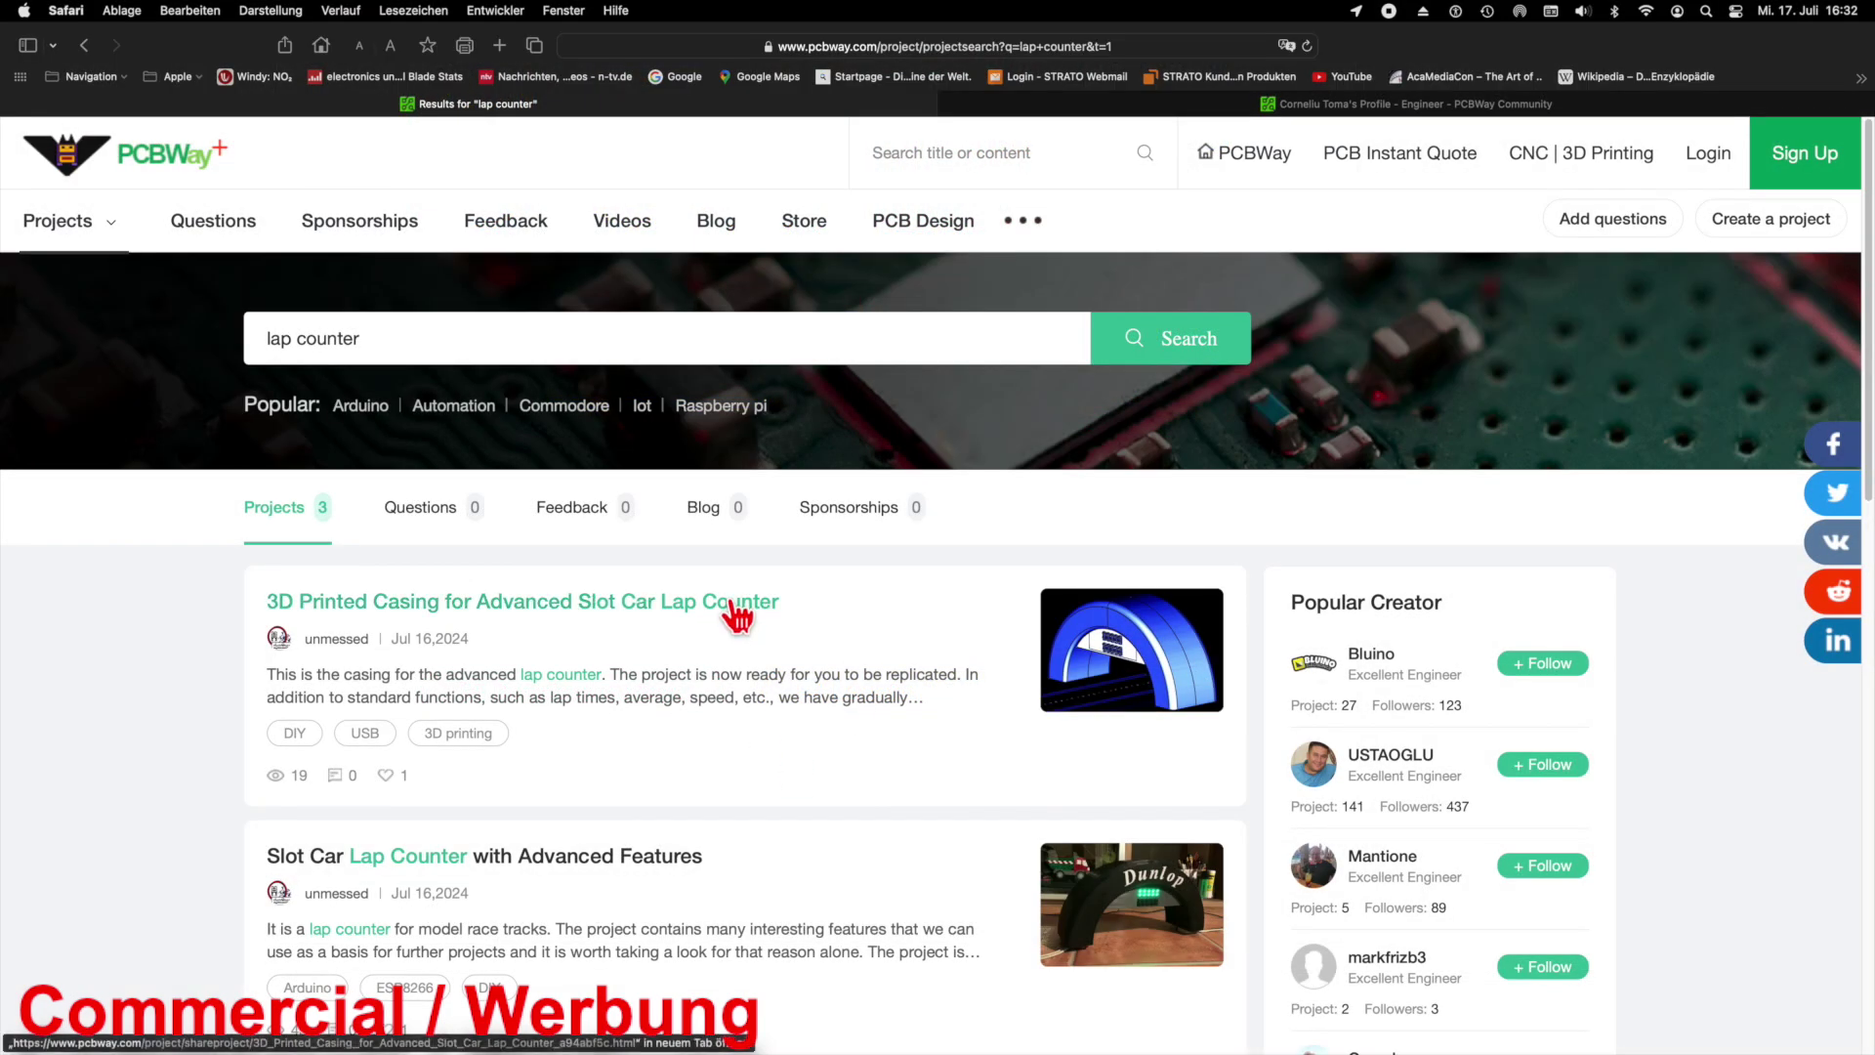
Step: Open the 3D Printed Casing project in a new tab and scroll to its RaceCounter STL files
{"action": "left_click", "coordinate": [739, 615], "text": "super"}
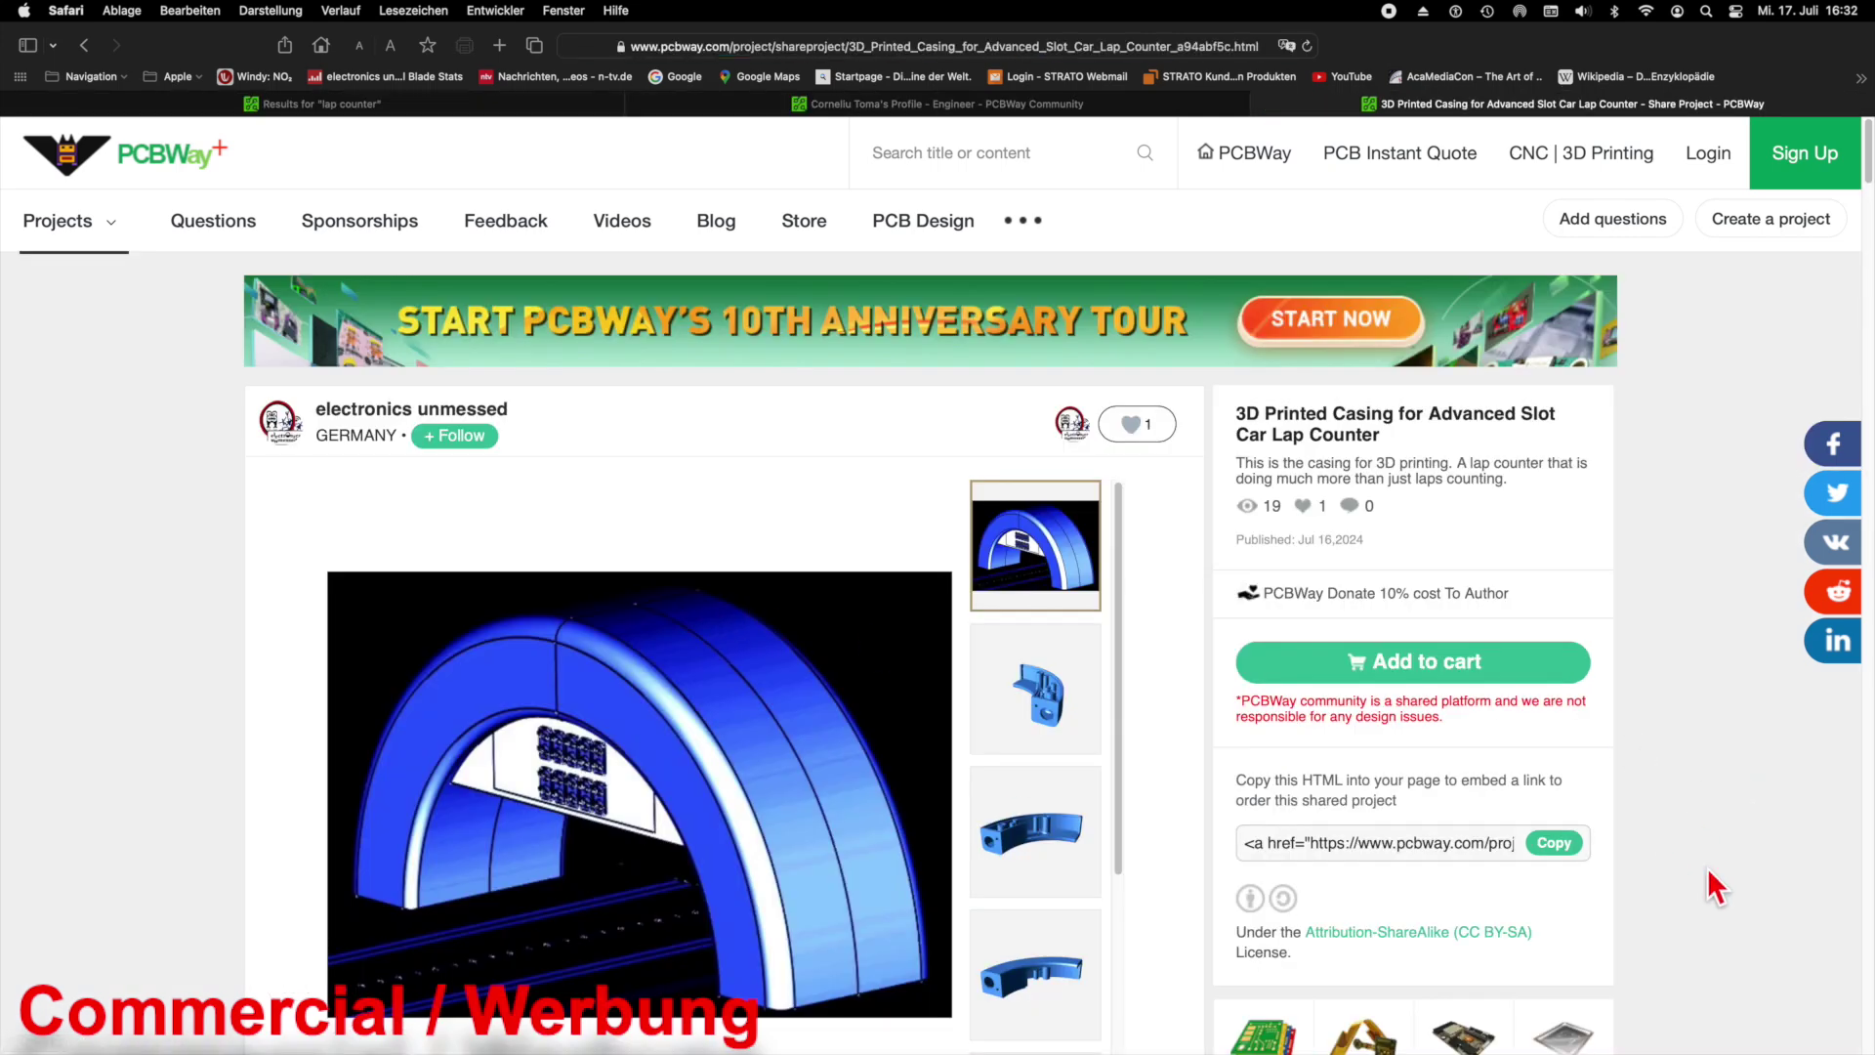
{"action": "scroll", "coordinate": [1716, 887], "scroll_direction": "down", "scroll_amount": 5}
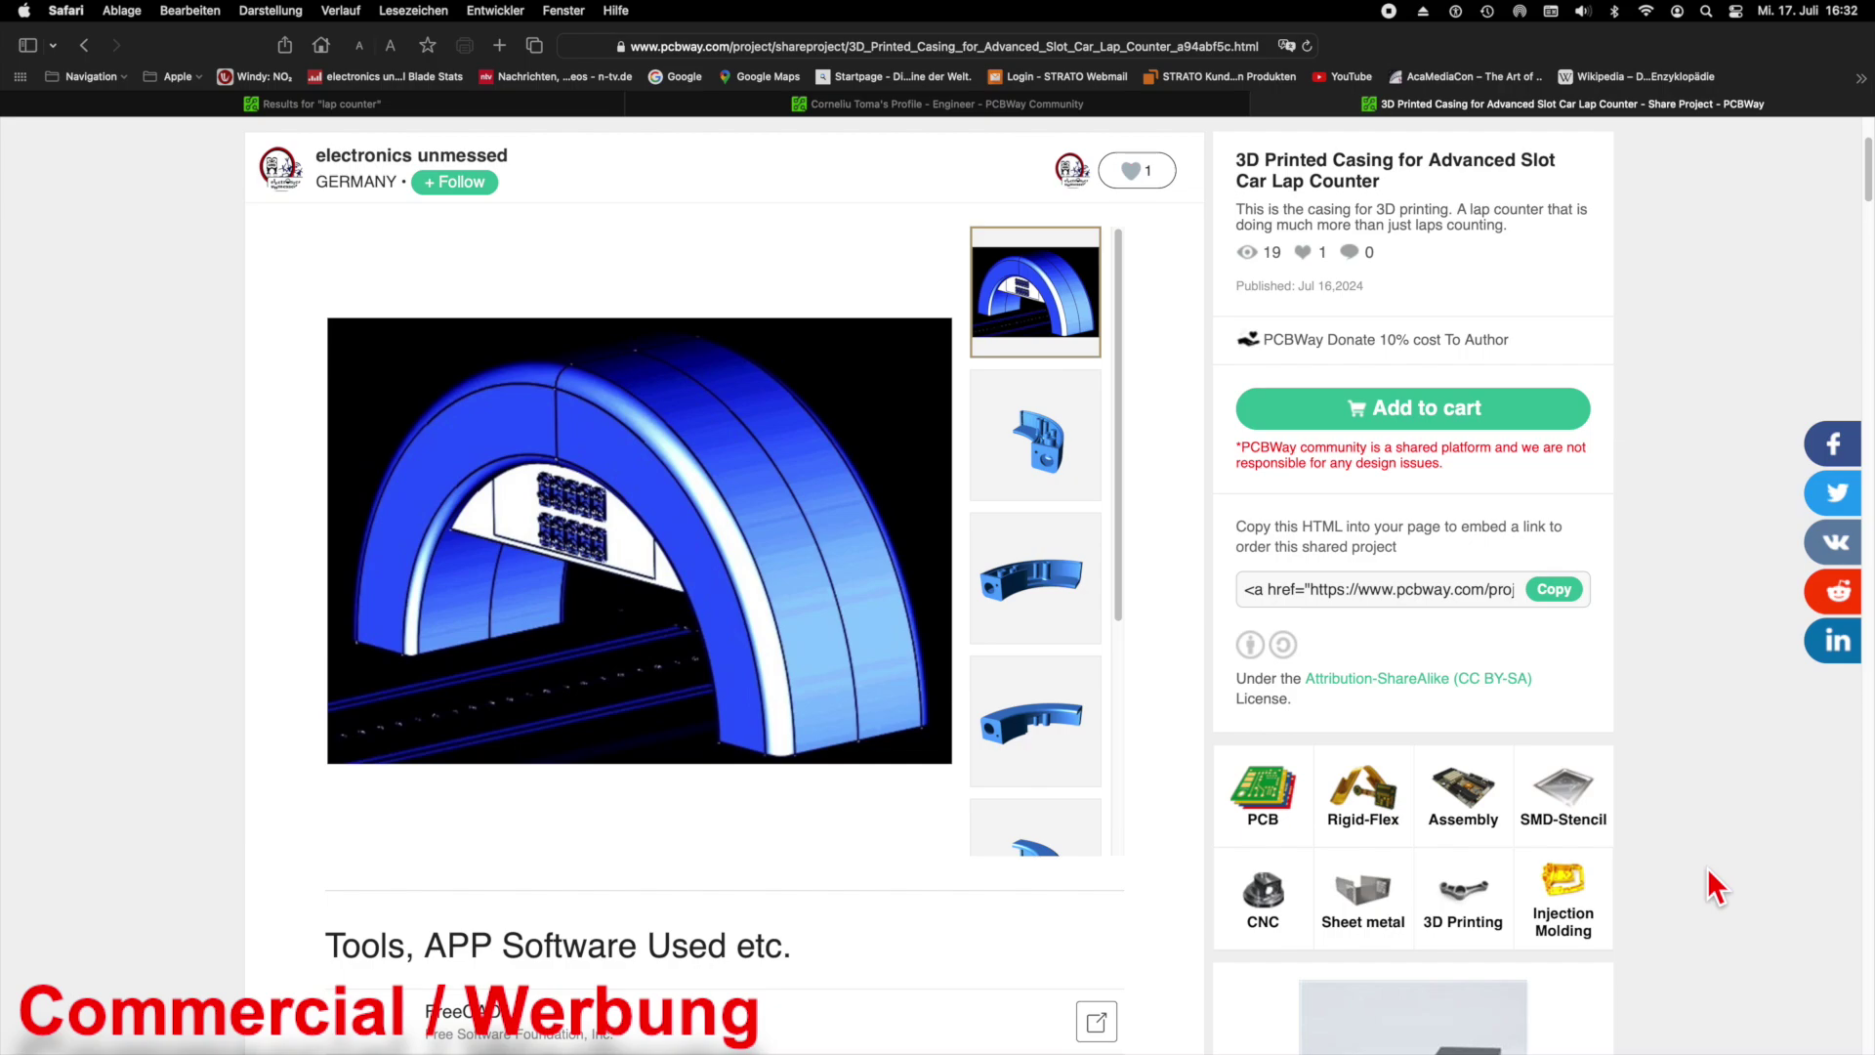
{"action": "scroll", "coordinate": [1717, 887], "scroll_direction": "down", "scroll_amount": 20}
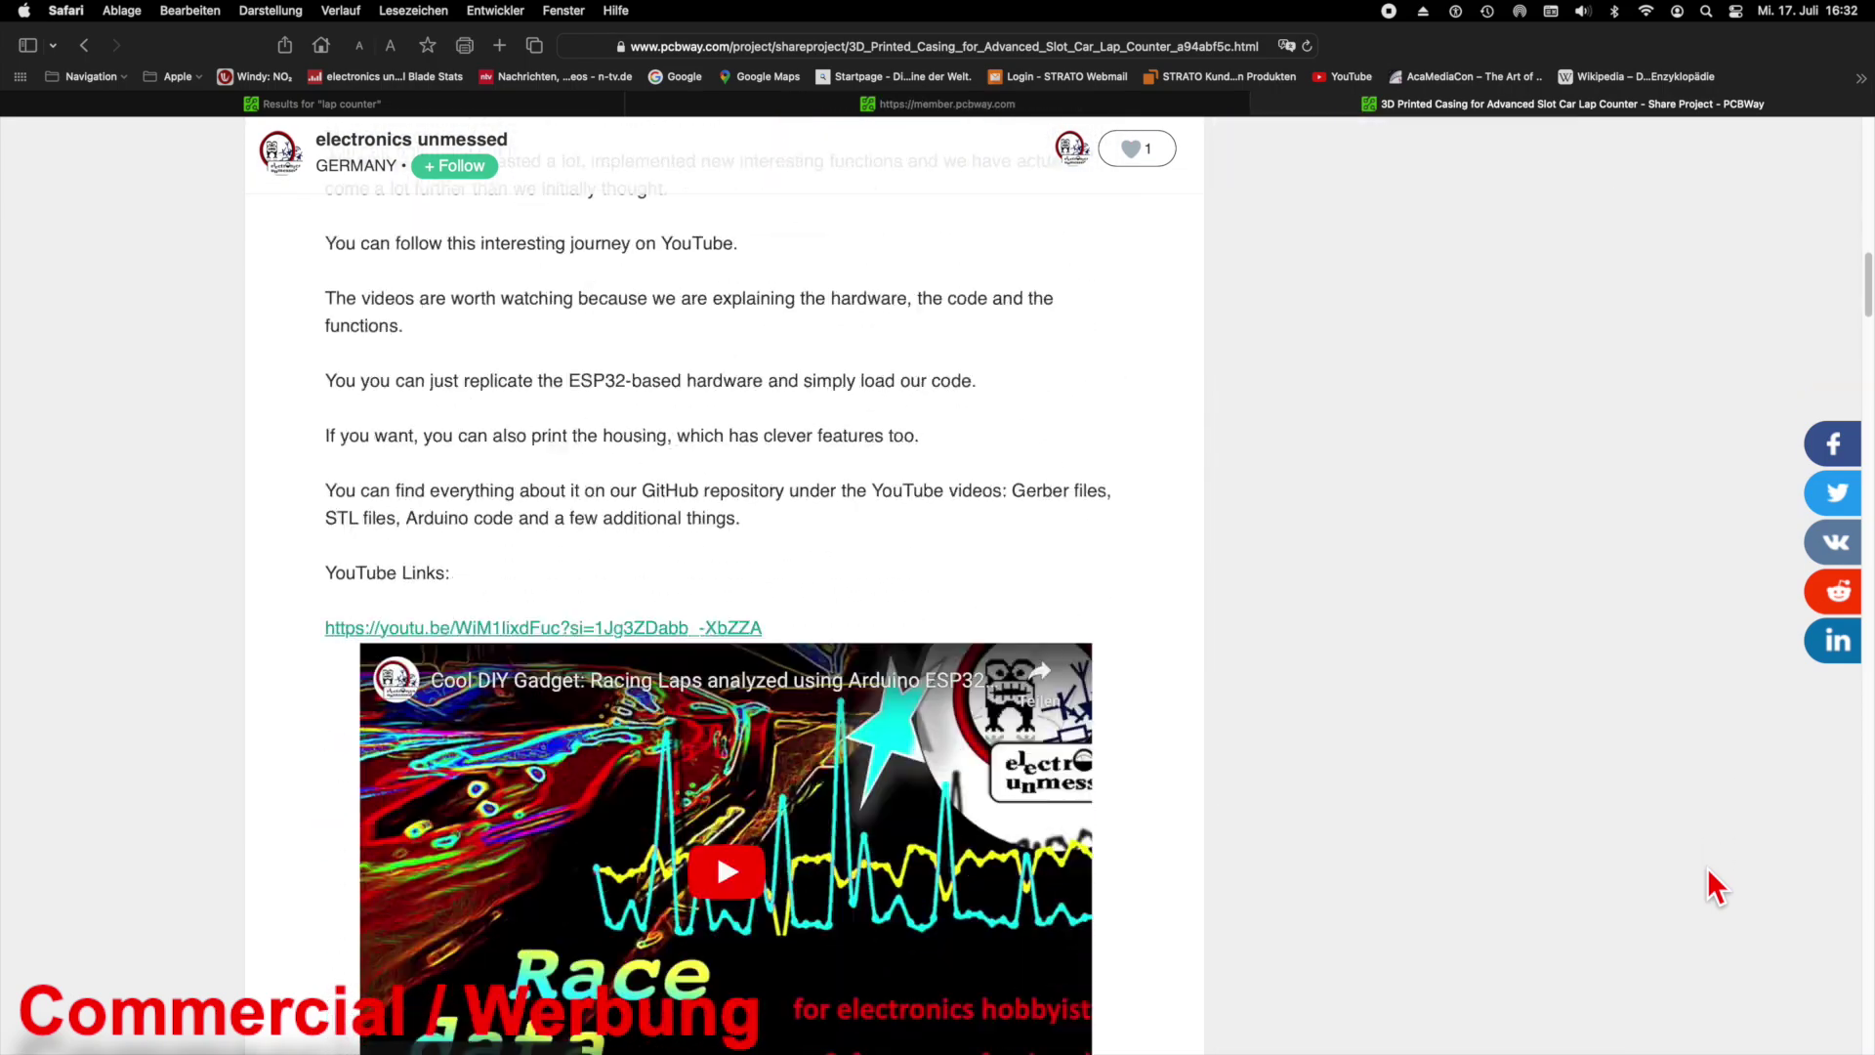
{"action": "scroll", "coordinate": [1716, 887], "scroll_direction": "down", "scroll_amount": 20}
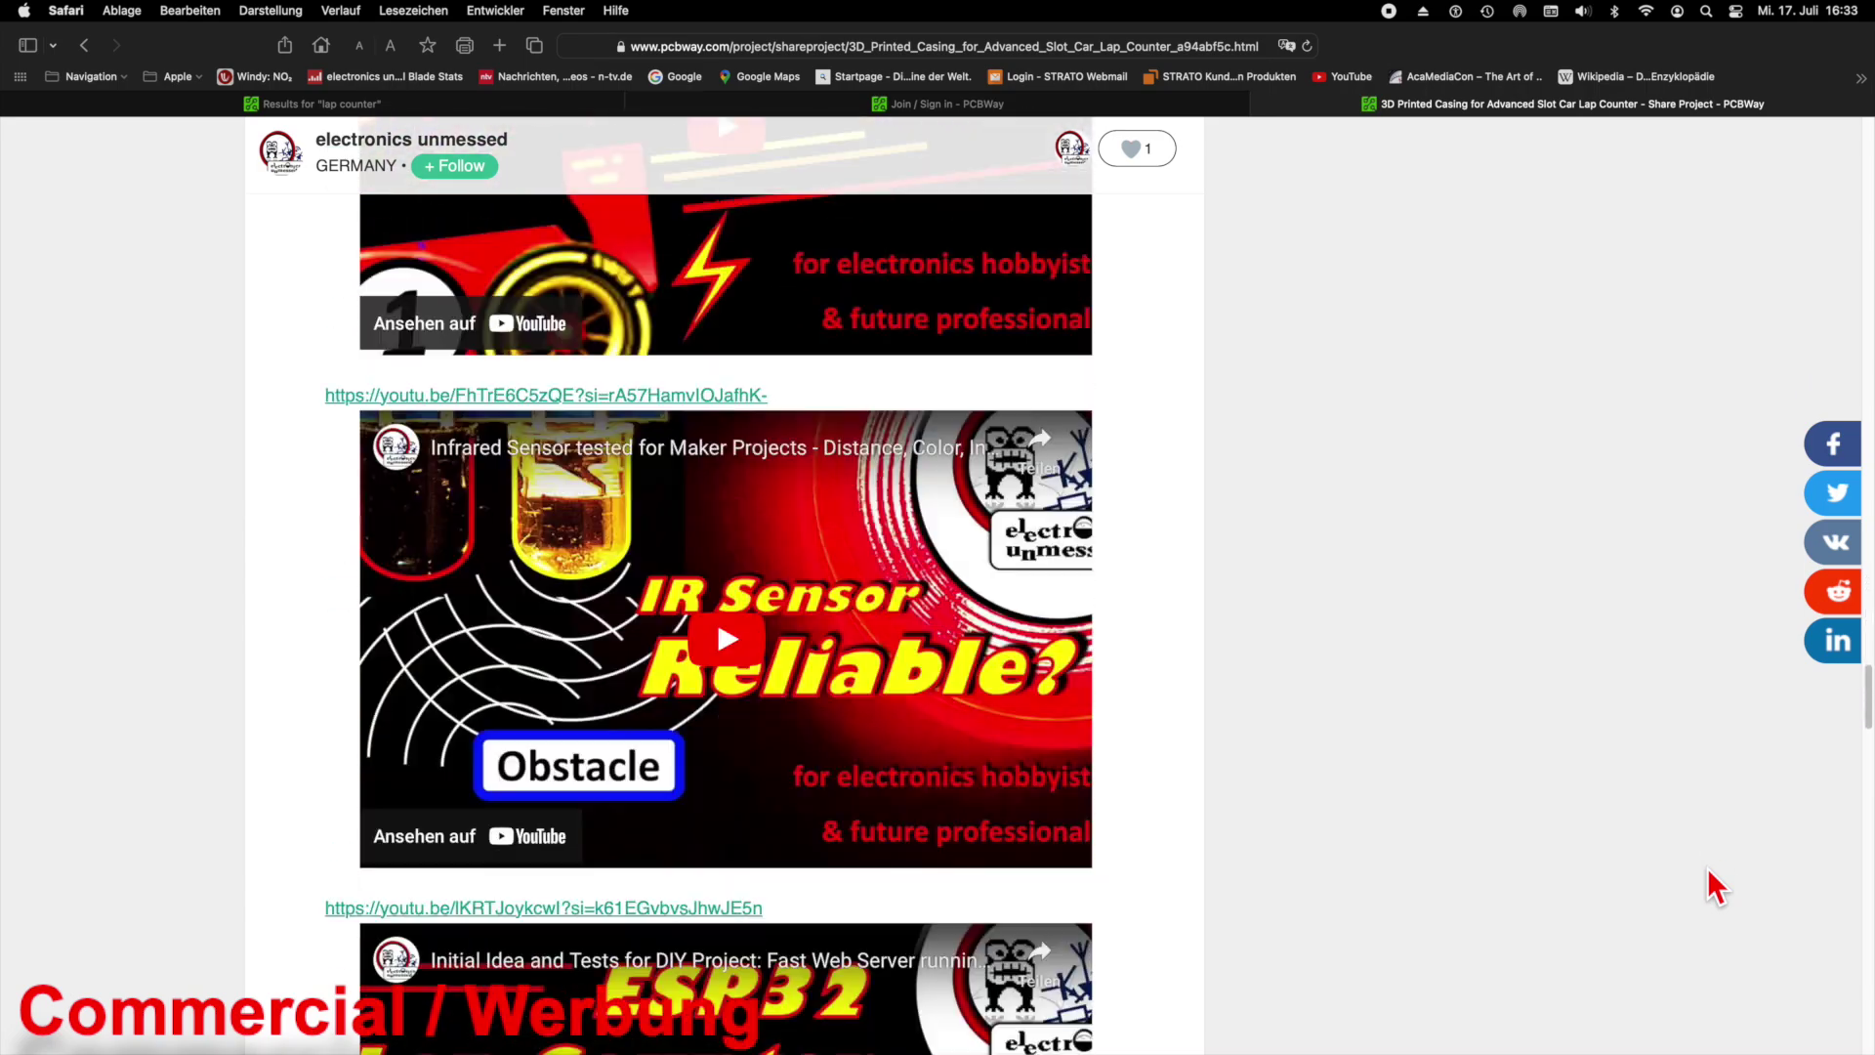
{"action": "scroll", "coordinate": [1716, 886], "scroll_direction": "down", "scroll_amount": 7}
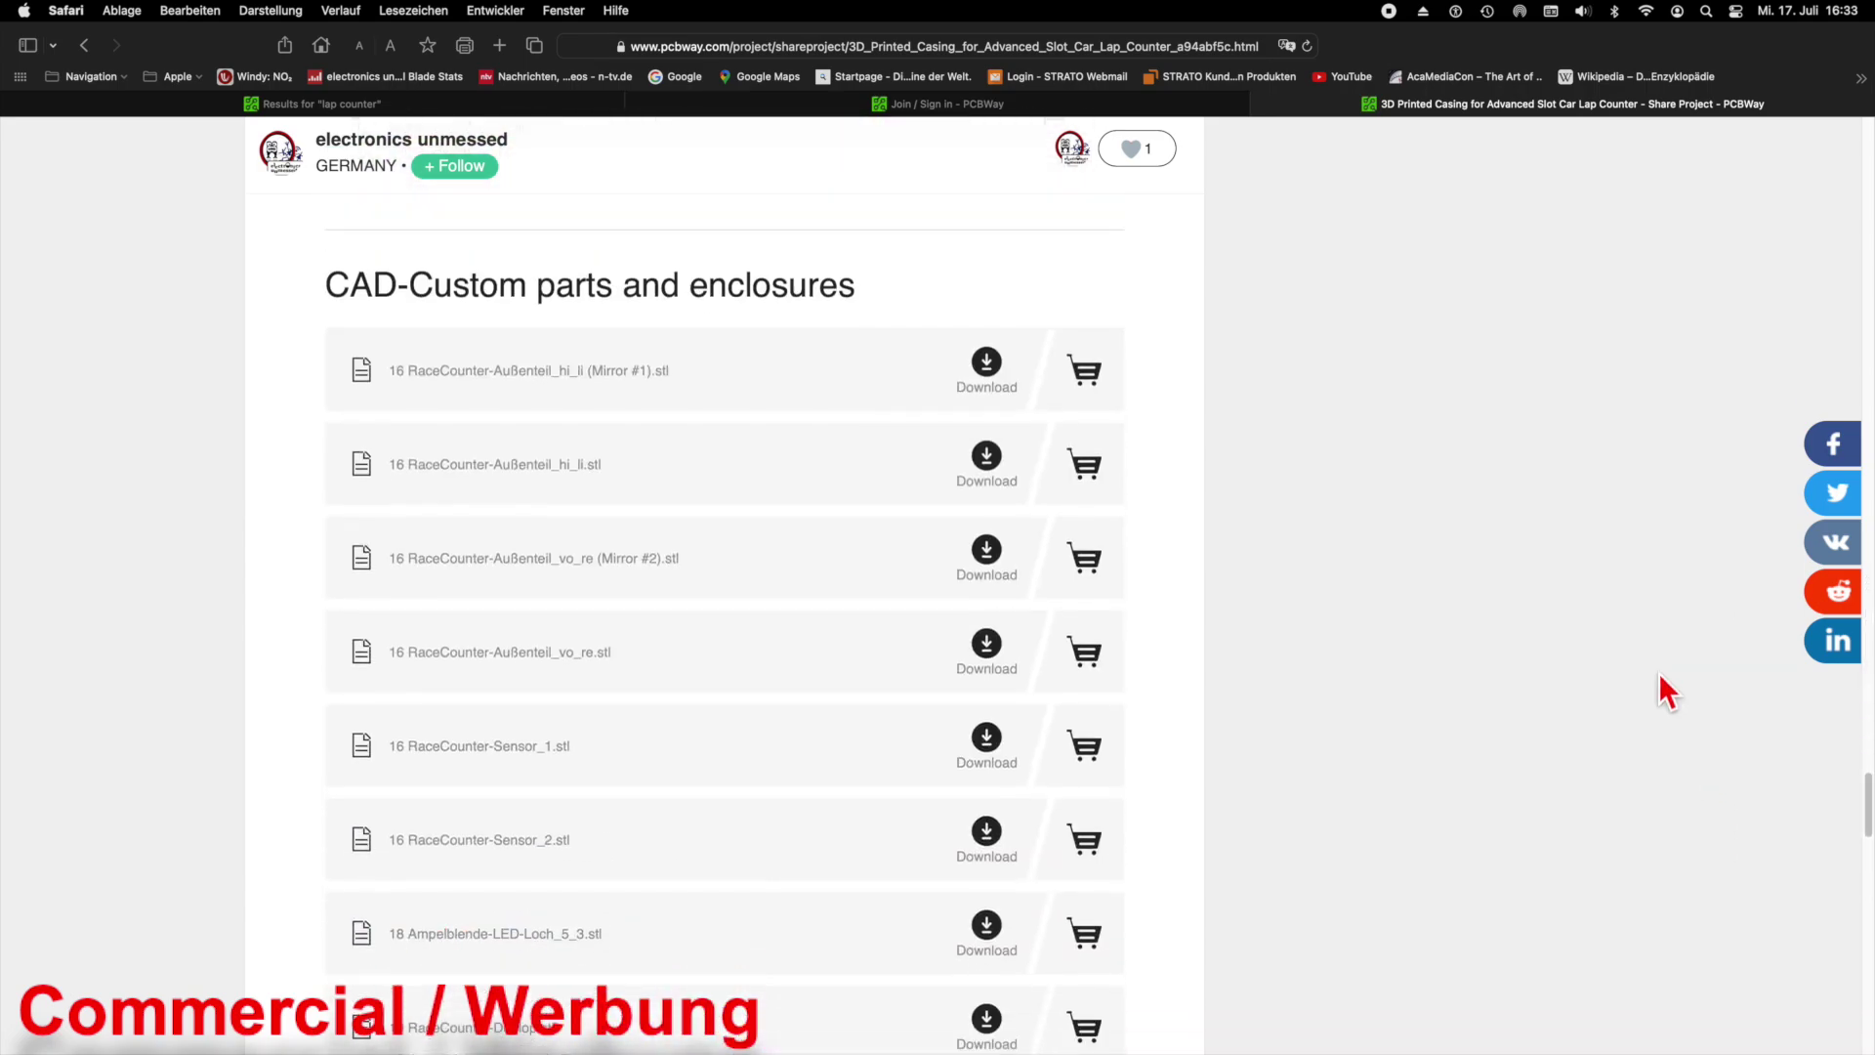